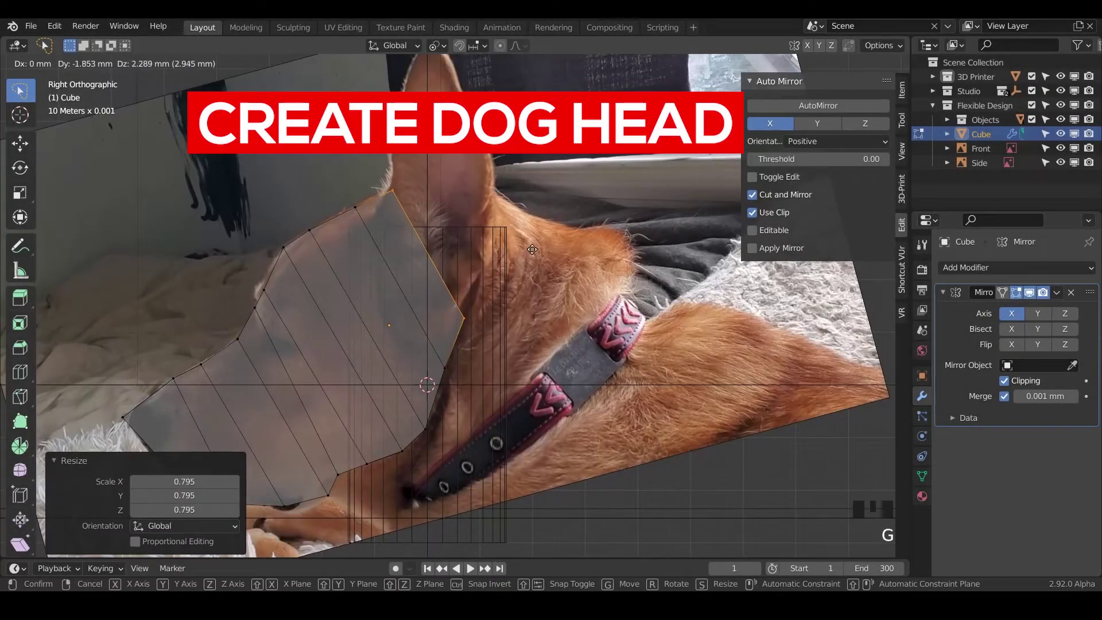
Slide the edge along the outline, then extrude and scale another edge section following the photo
{"action": "key", "text": "g"}
{"action": "left_click", "coordinate": [532, 250]}
{"action": "key", "text": "e"}
Place the extruded edge, then extrude the outline again and scale it to 0.795
{"action": "left_click", "coordinate": [551, 270]}
{"action": "key", "text": "s"}
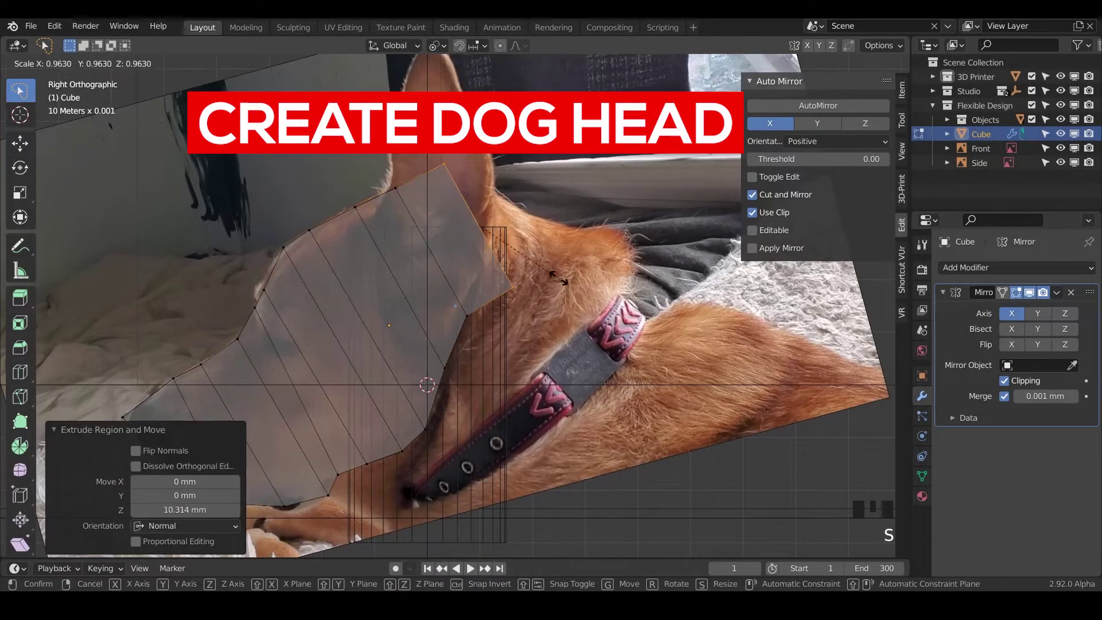
{"action": "left_click", "coordinate": [559, 279]}
{"action": "key", "text": "g"}
{"action": "left_click", "coordinate": [513, 254]}
{"action": "key", "text": "e"}
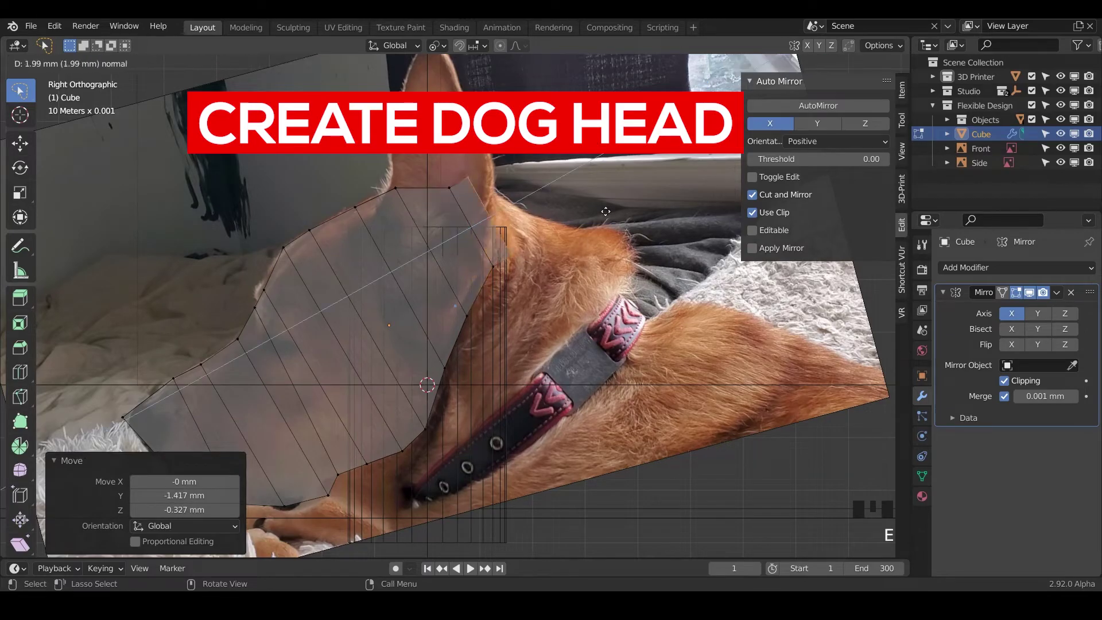
{"action": "left_click", "coordinate": [605, 211]}
{"action": "key", "text": "s"}
{"action": "left_click", "coordinate": [605, 211]}
{"action": "key", "text": "g"}
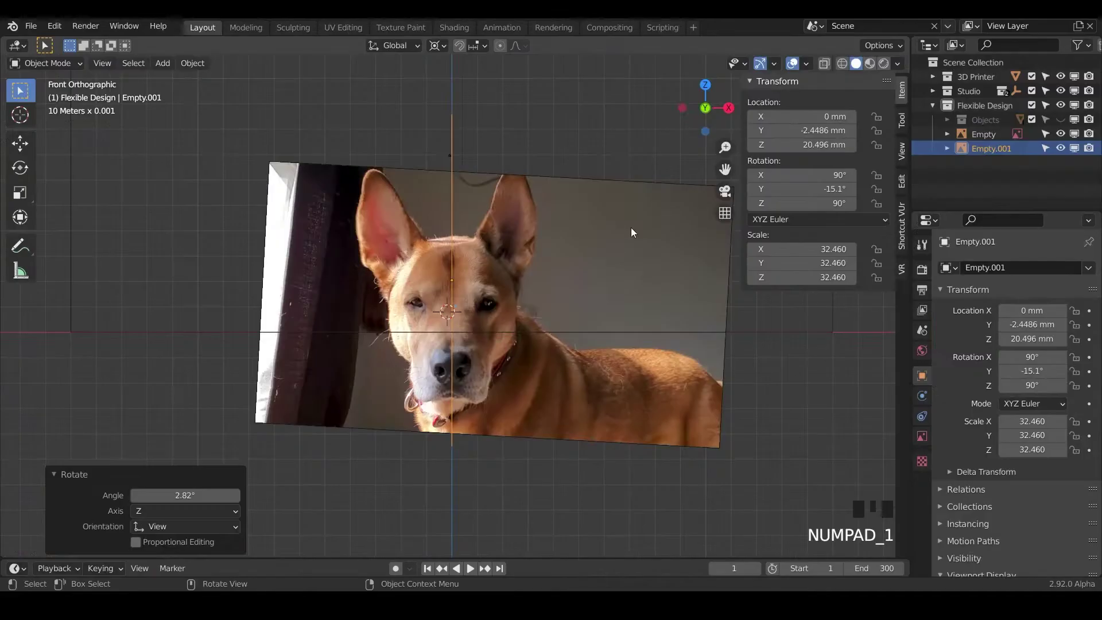
Expand the Objects collection, make it visible again, and select Roll
{"action": "left_click", "coordinate": [946, 119]}
{"action": "left_click", "coordinate": [1060, 120]}
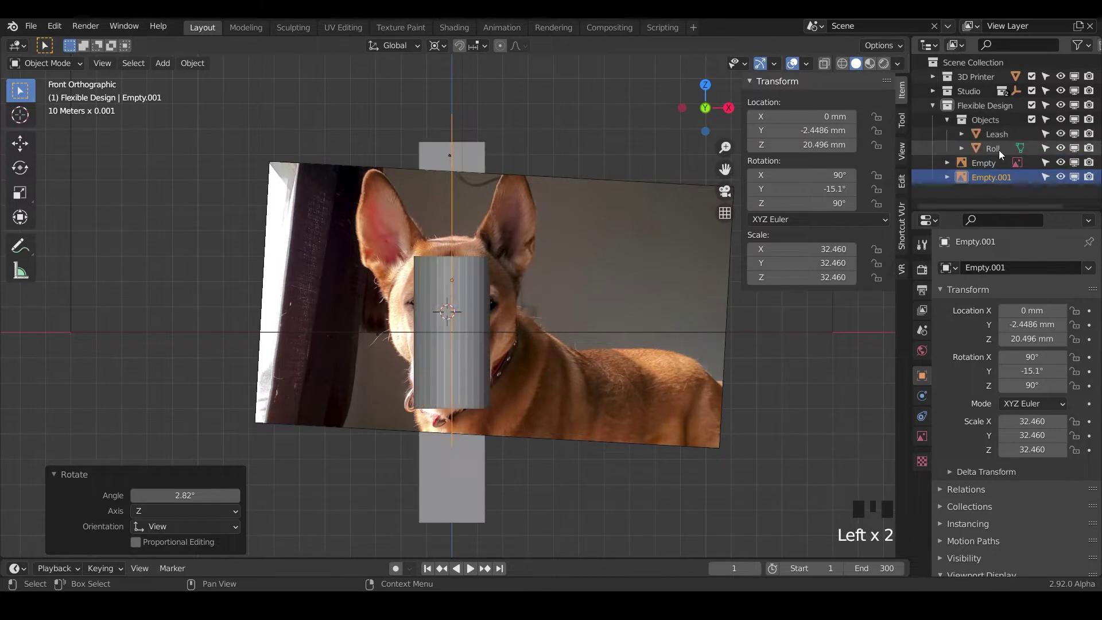
{"action": "left_click", "coordinate": [996, 147]}
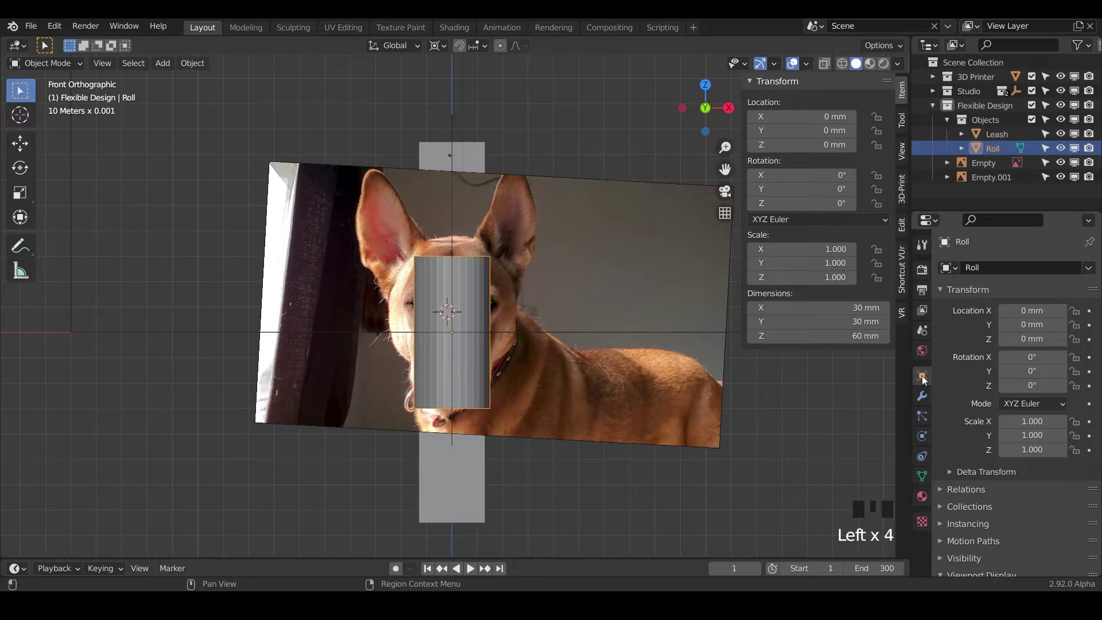
Set Roll's viewport Display As to Wire so the dog photos show through
{"action": "scroll", "coordinate": [945, 434], "scroll_direction": "down", "scroll_amount": 15}
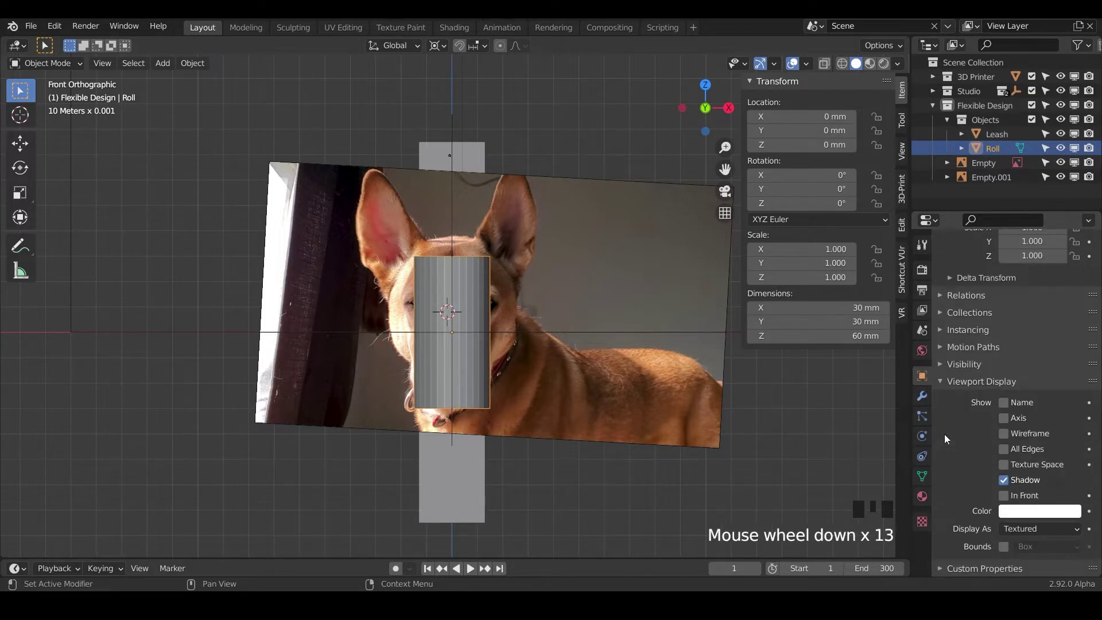
{"action": "left_click", "coordinate": [1030, 529]}
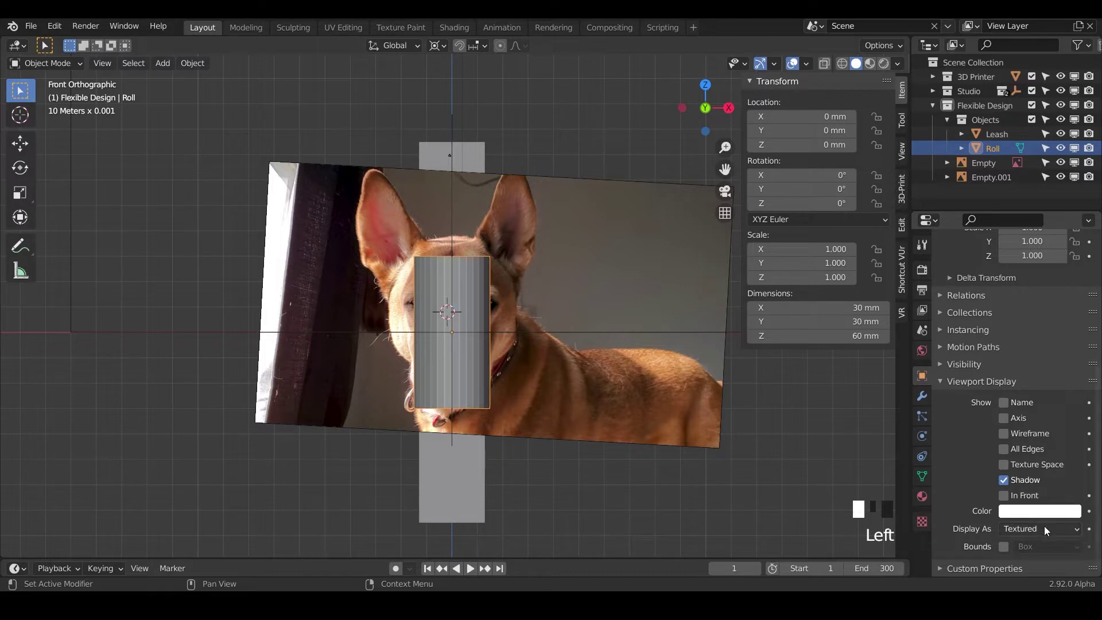
{"action": "left_click", "coordinate": [1045, 525]}
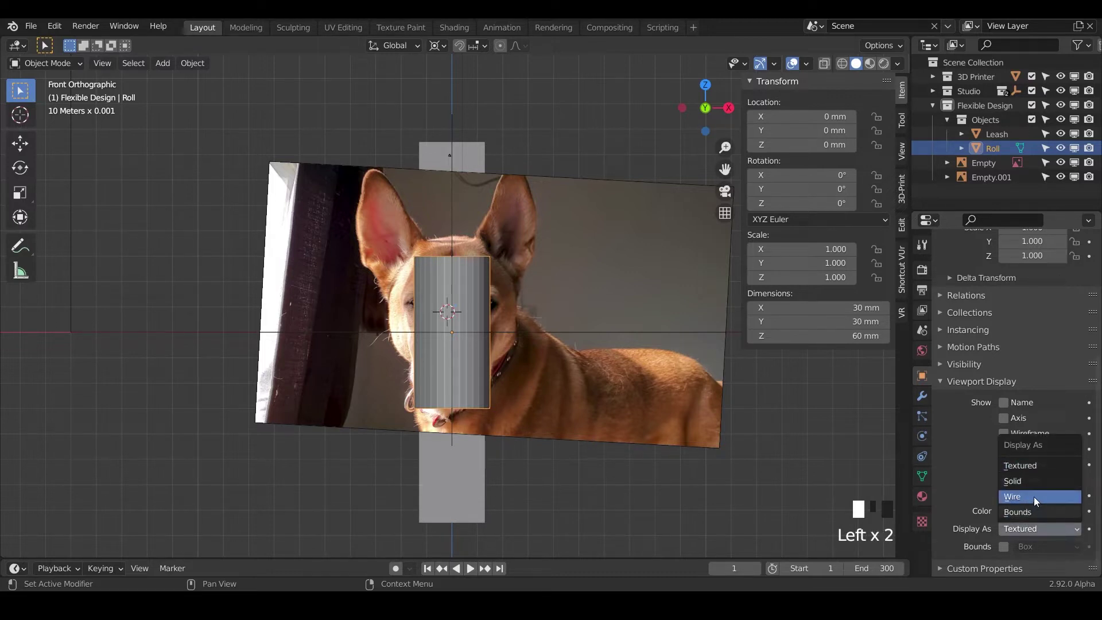
{"action": "left_click", "coordinate": [1031, 495]}
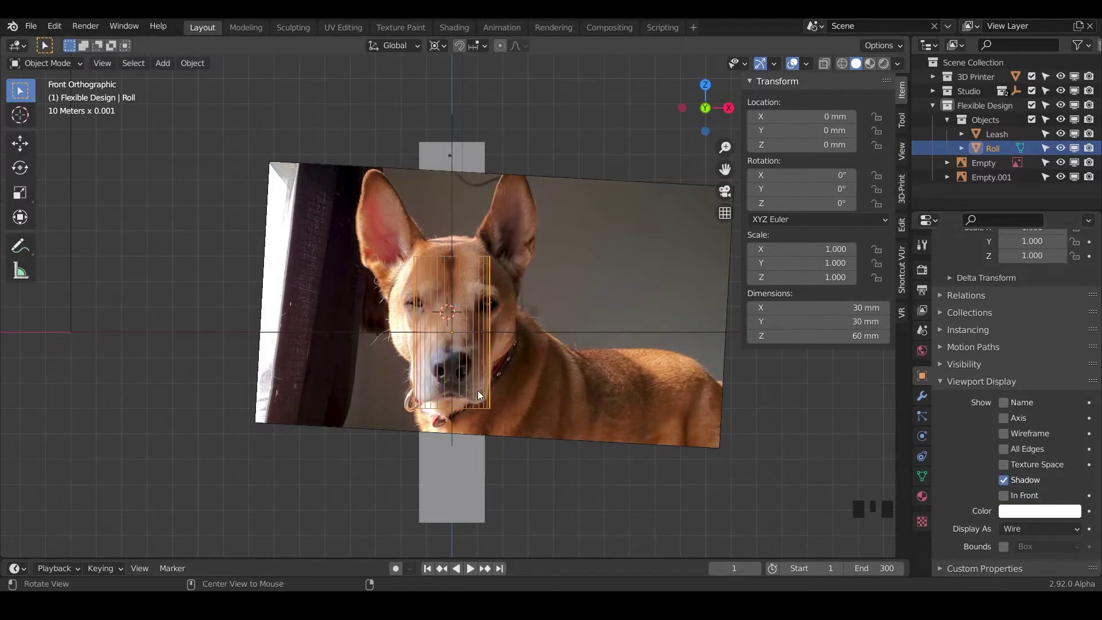
{"action": "middle_click_drag", "start_coordinate": [478, 390], "coordinate": [330, 417]}
Hide the Leash pillar and save the file as DHPD_D2.blend
{"action": "left_click", "coordinate": [606, 384]}
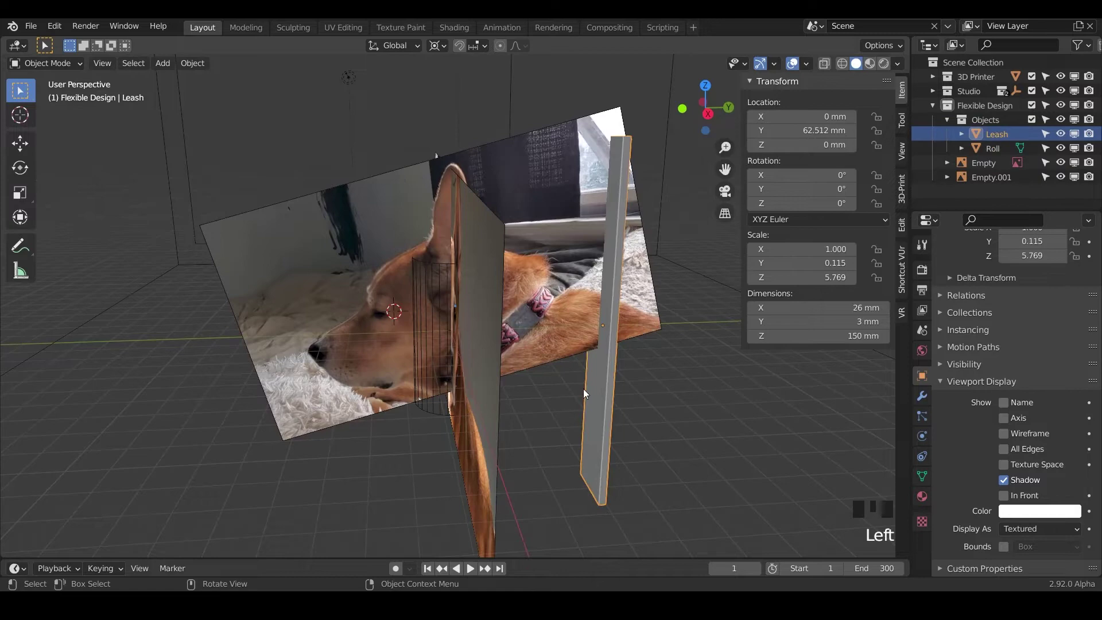
{"action": "key", "text": "h"}
{"action": "middle_click_drag", "start_coordinate": [541, 396], "coordinate": [508, 367]}
{"action": "key", "text": "ctrl+s"}
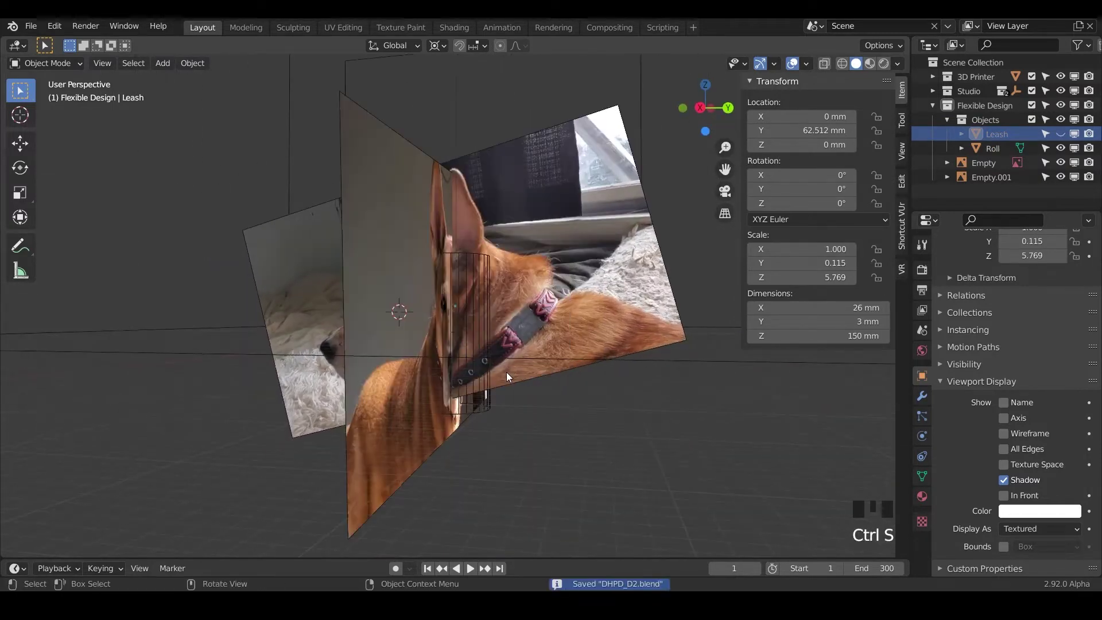
Switch to Right Orthographic view and snap the 3D cursor to the world origin
{"action": "key", "text": "KP_3"}
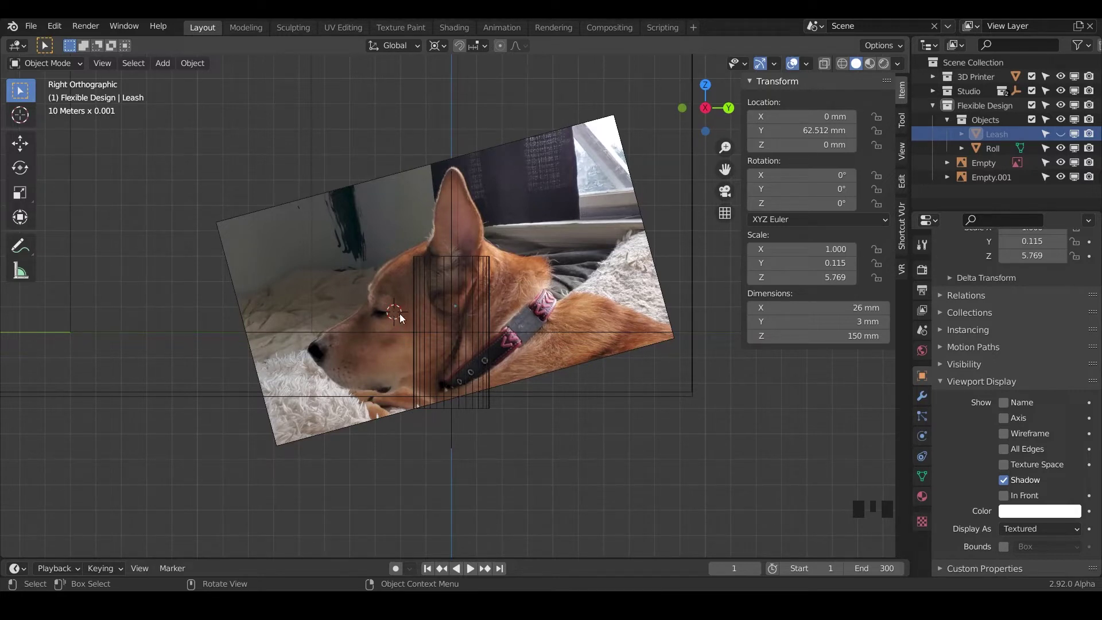
{"action": "key", "text": "shift+s"}
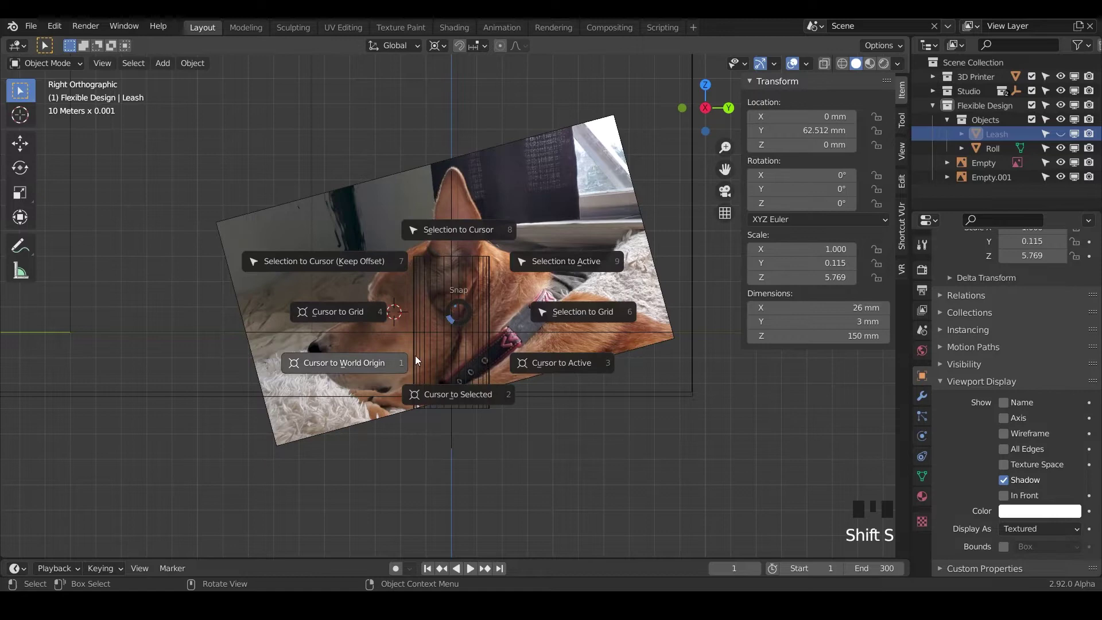
{"action": "left_click", "coordinate": [331, 365]}
{"action": "key", "text": "shift+a"}
{"action": "mouse_move", "coordinate": [451, 289]}
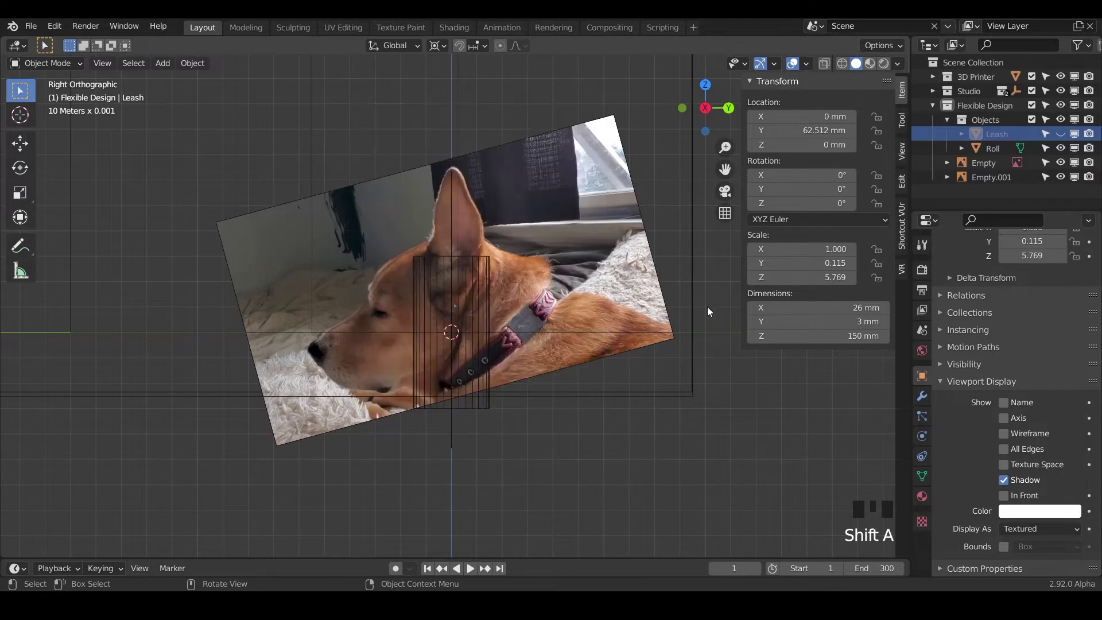
Collapse the Objects collection and rename the Empty image object to Front
{"action": "left_click", "coordinate": [986, 108]}
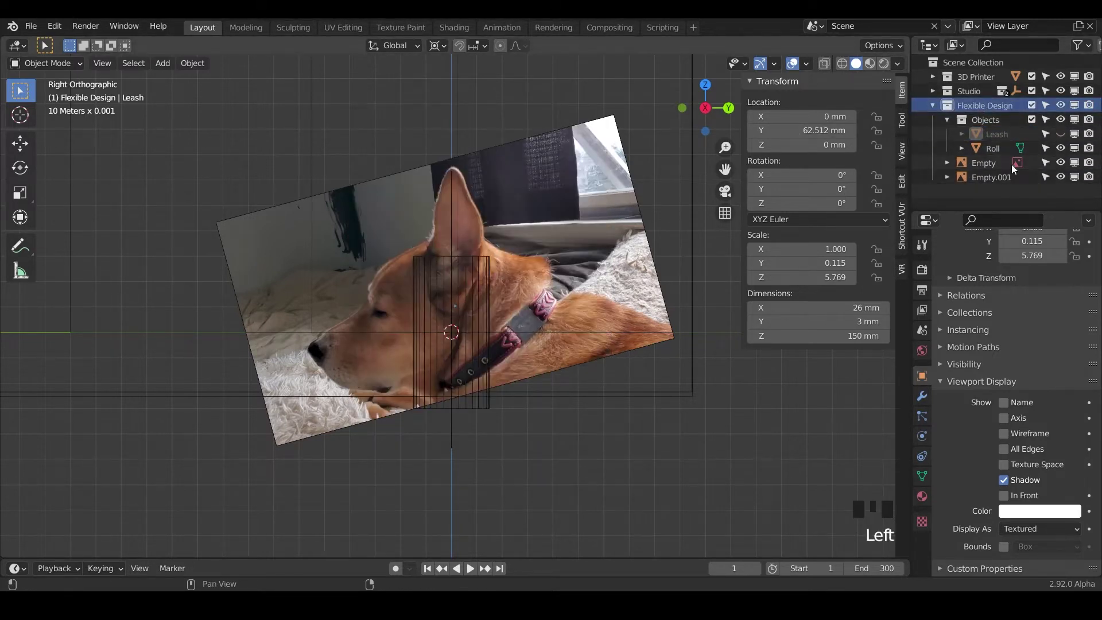
{"action": "left_click", "coordinate": [947, 120]}
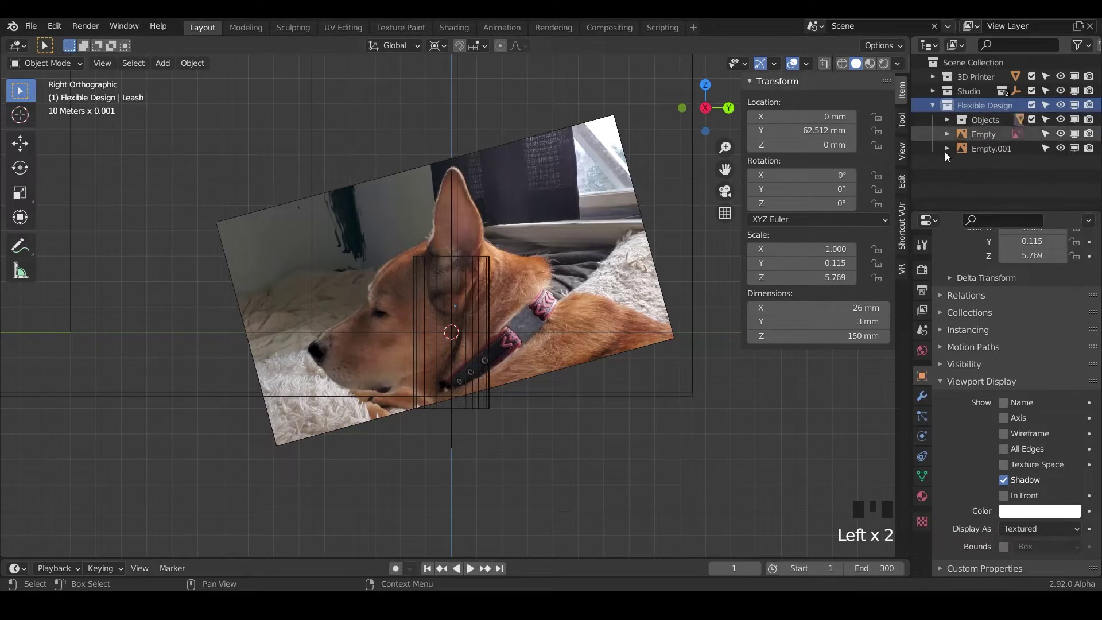
{"action": "left_click", "coordinate": [983, 135]}
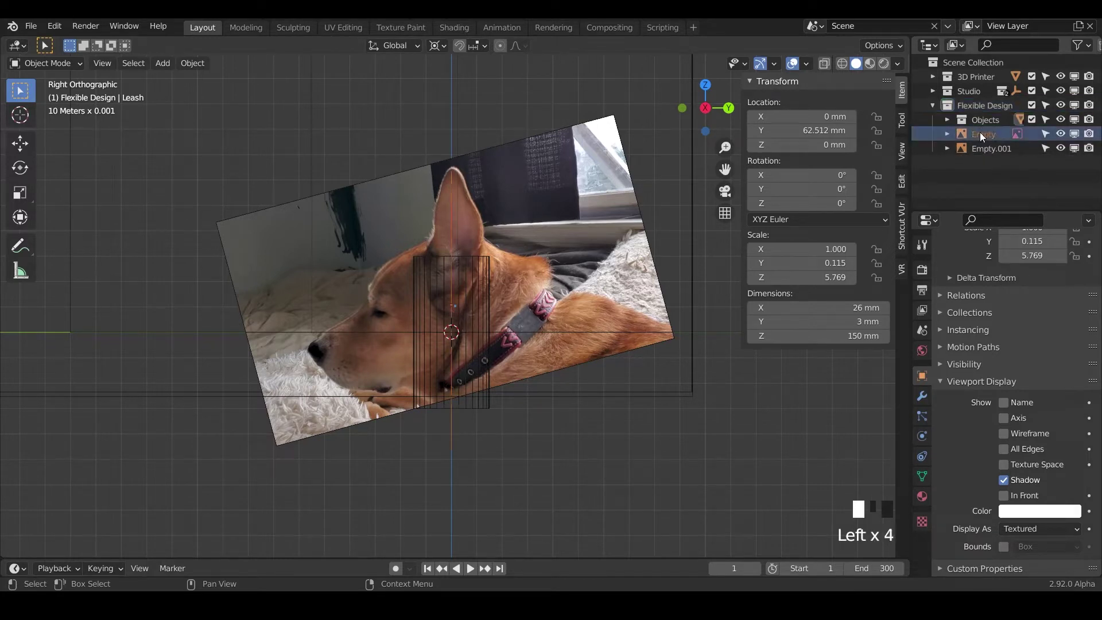
{"action": "double_click", "coordinate": [979, 132]}
{"action": "type", "text": "Front"}
{"action": "key", "text": "Return"}
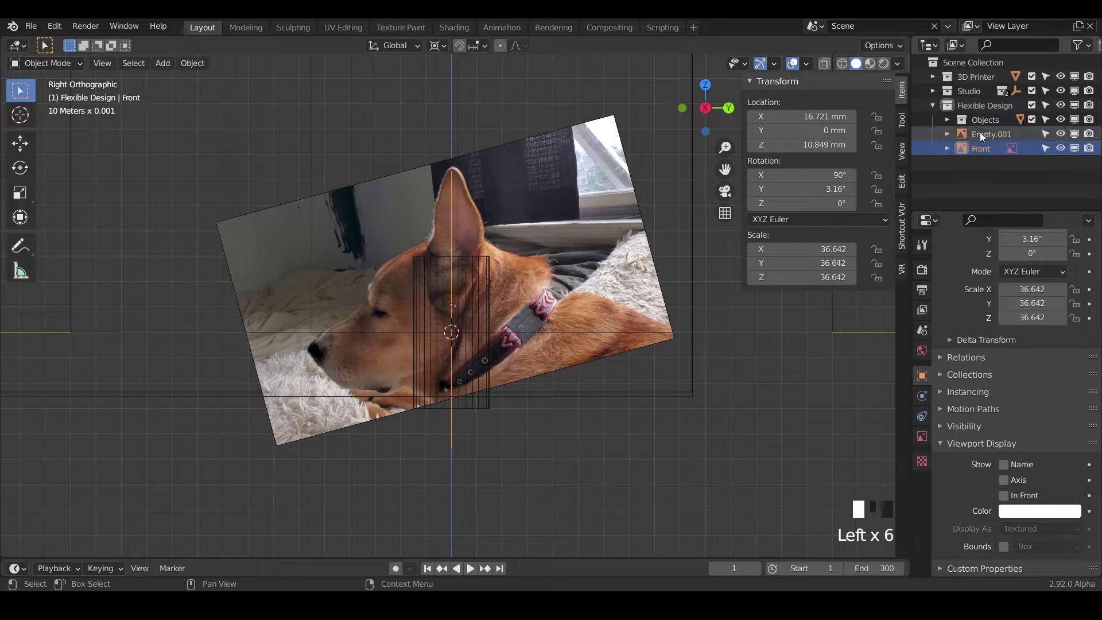
Rename the Empty.001 image object to Side
{"action": "left_click", "coordinate": [980, 132]}
{"action": "double_click", "coordinate": [979, 132]}
{"action": "type", "text": "S"}
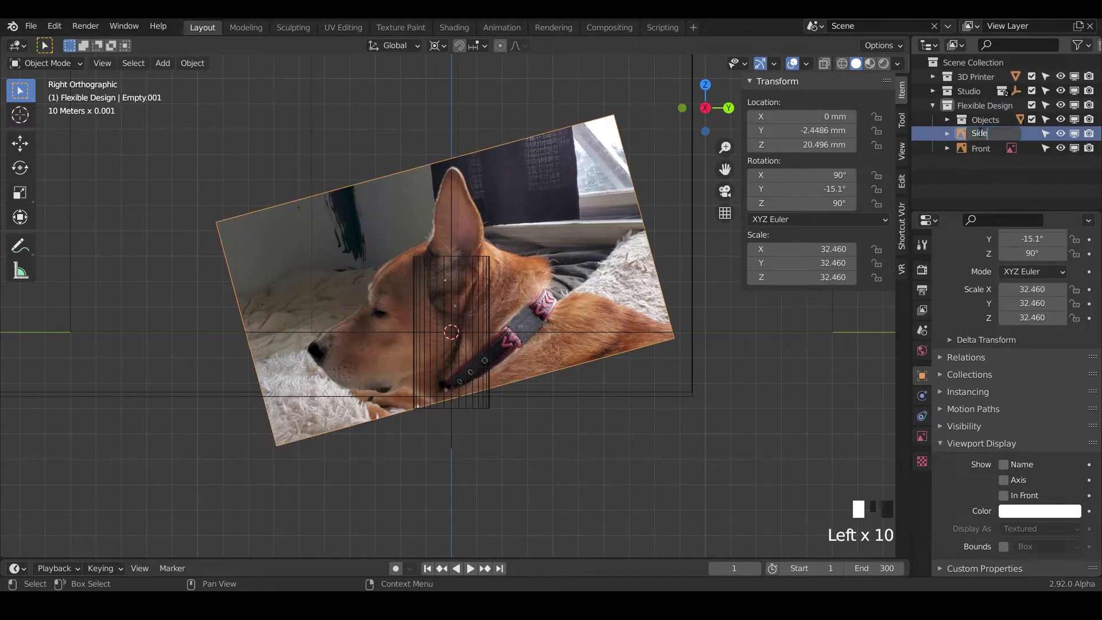
{"action": "type", "text": "ide"}
{"action": "key", "text": "Return"}
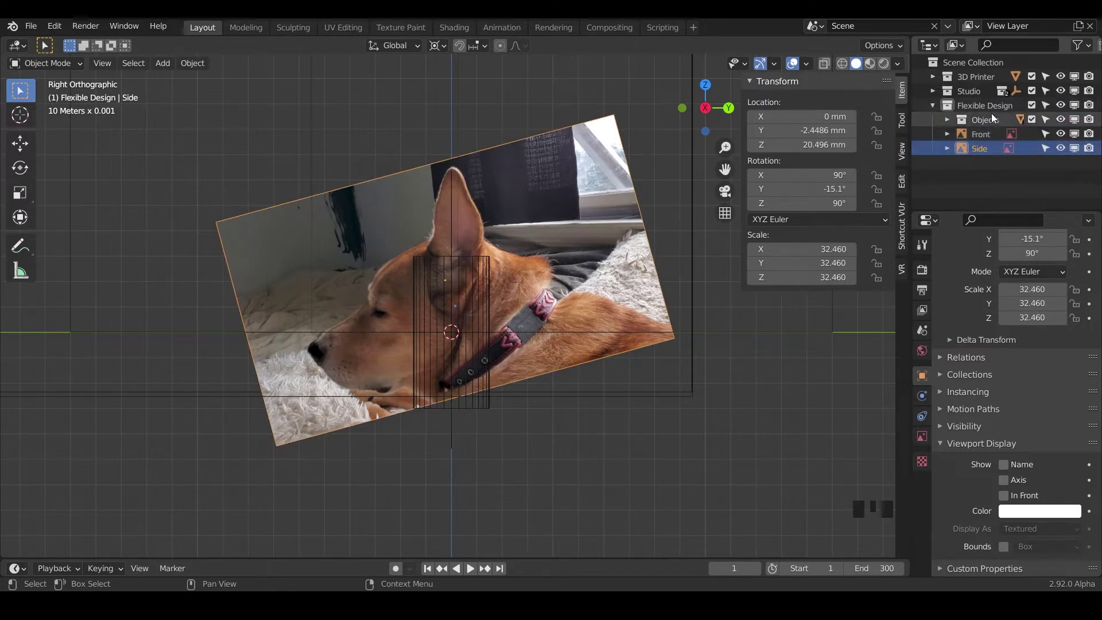
{"action": "left_click", "coordinate": [989, 106]}
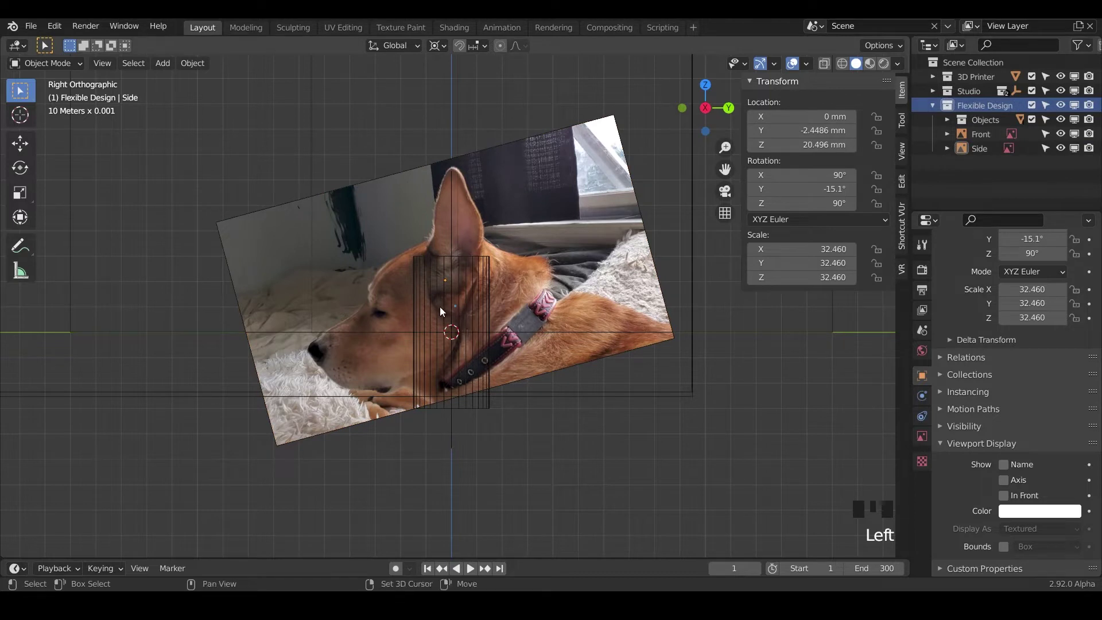
Add a mesh cube at the origin and set its Size to 35 mm in the Add Cube panel
{"action": "key", "text": "shift+a"}
{"action": "mouse_move", "coordinate": [410, 149]}
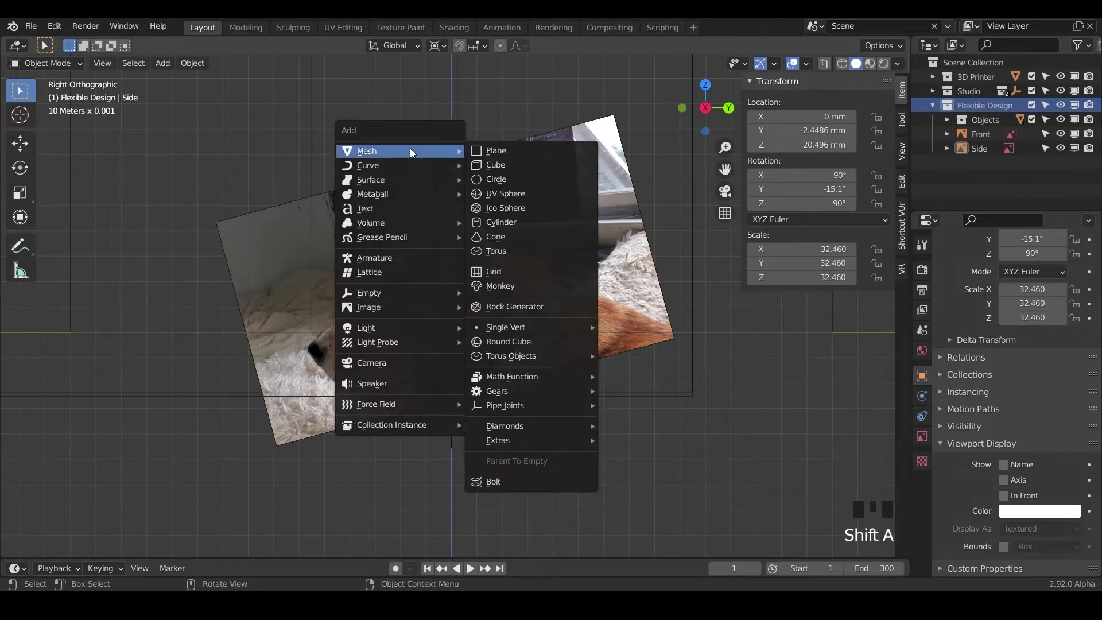
{"action": "left_click", "coordinate": [493, 166]}
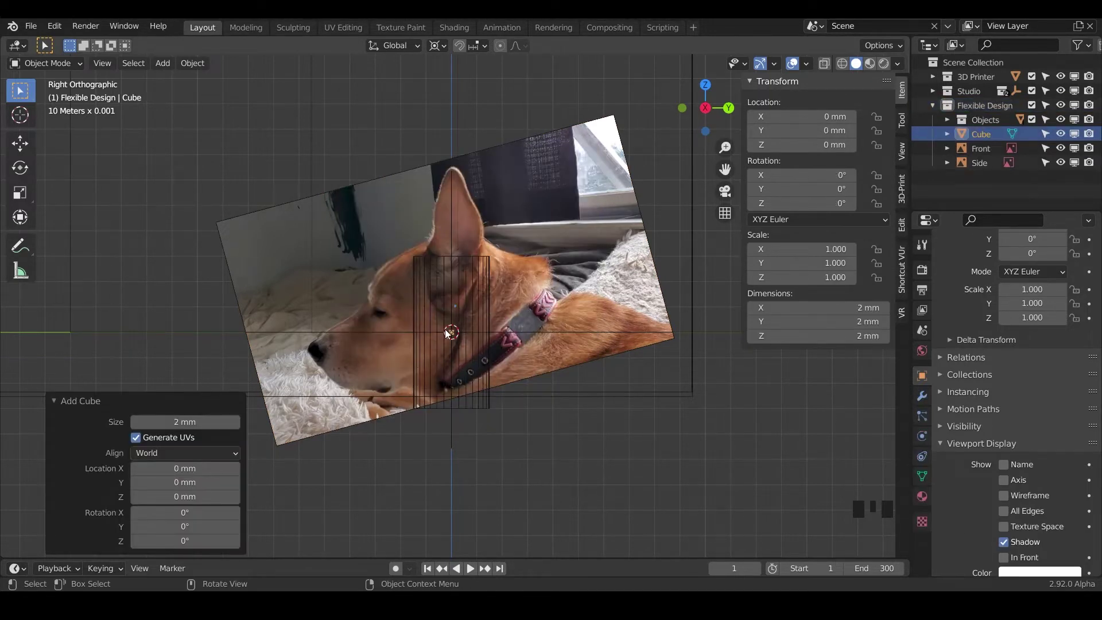
{"action": "left_click_drag", "start_coordinate": [168, 424], "coordinate": [914, 539]}
{"action": "left_click", "coordinate": [183, 422]}
{"action": "type", "text": "3"}
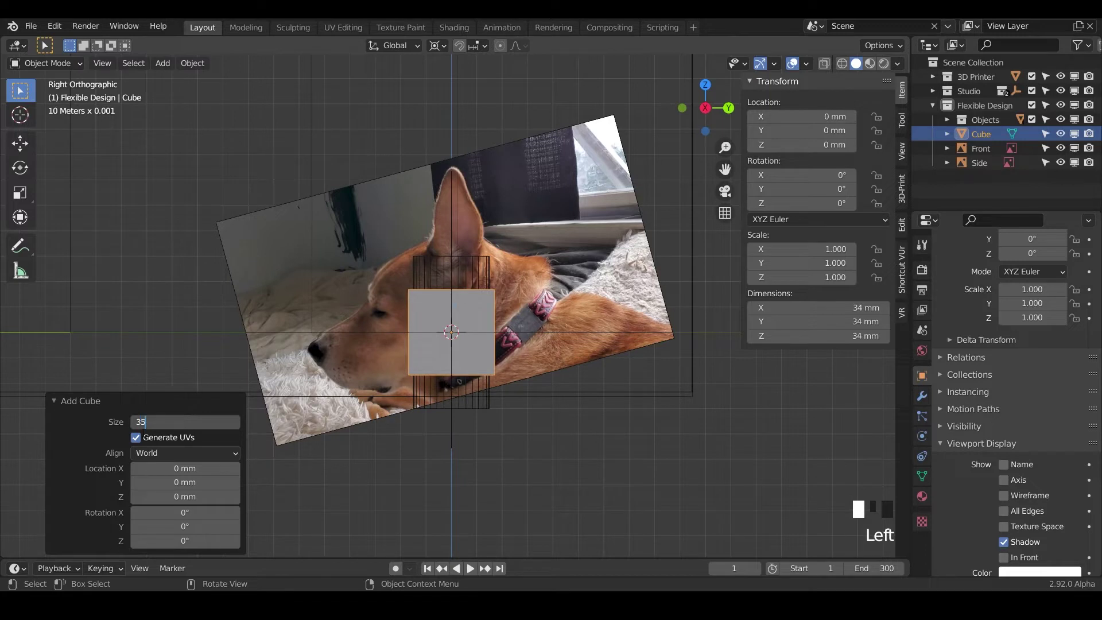
{"action": "type", "text": "5"}
{"action": "key", "text": "Return"}
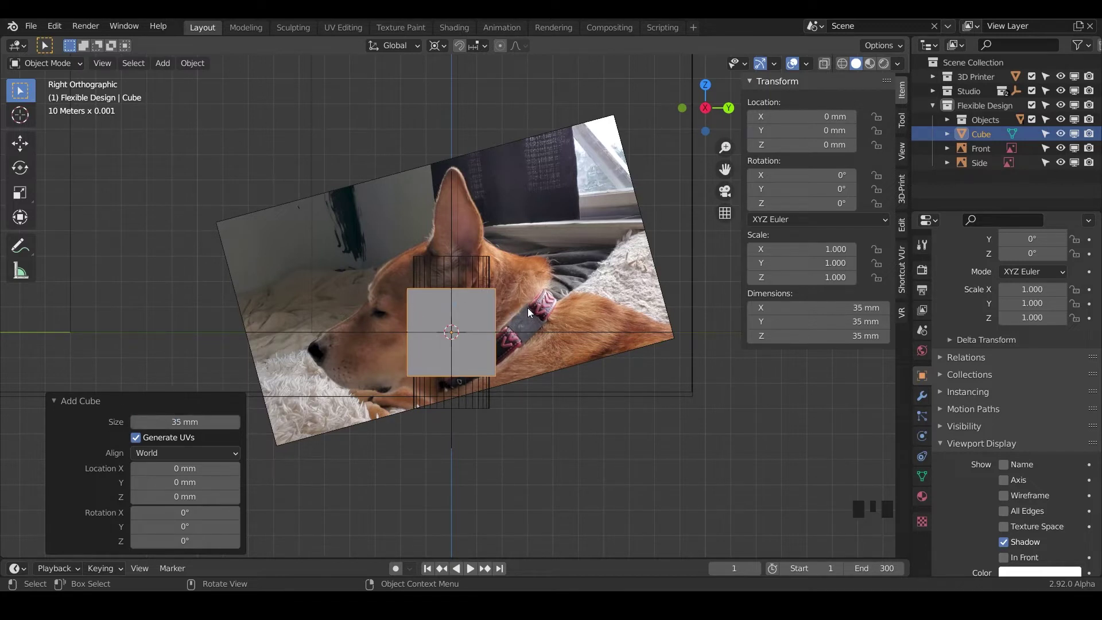
Rotate the cube about 29.2° on X and move it over the dog's head
{"action": "key", "text": "r"}
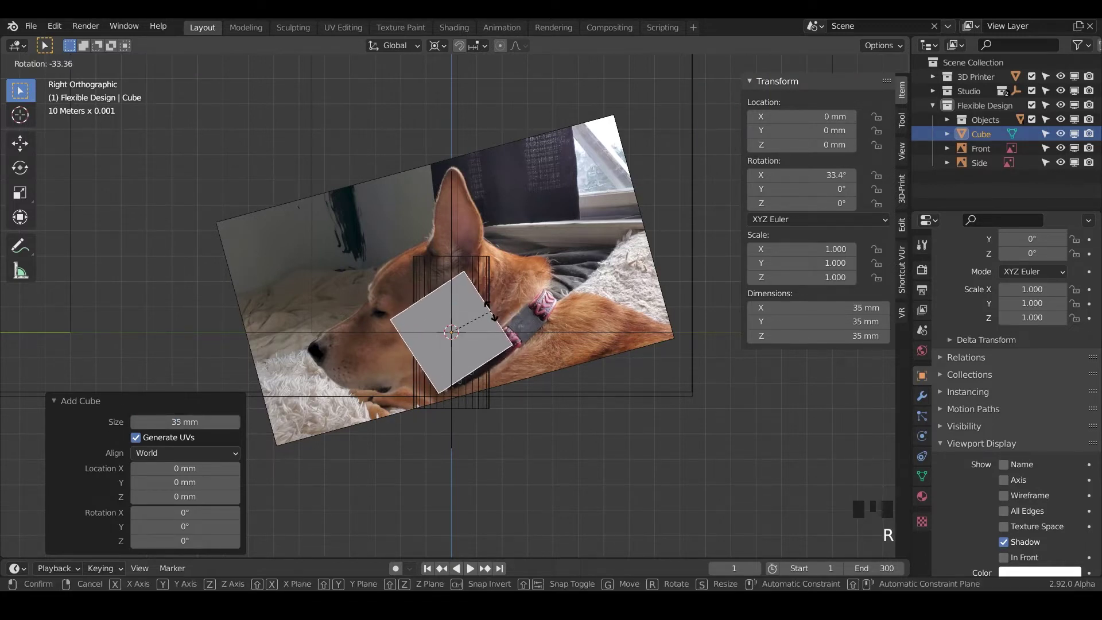
{"action": "left_click", "coordinate": [494, 318]}
{"action": "key", "text": "g"}
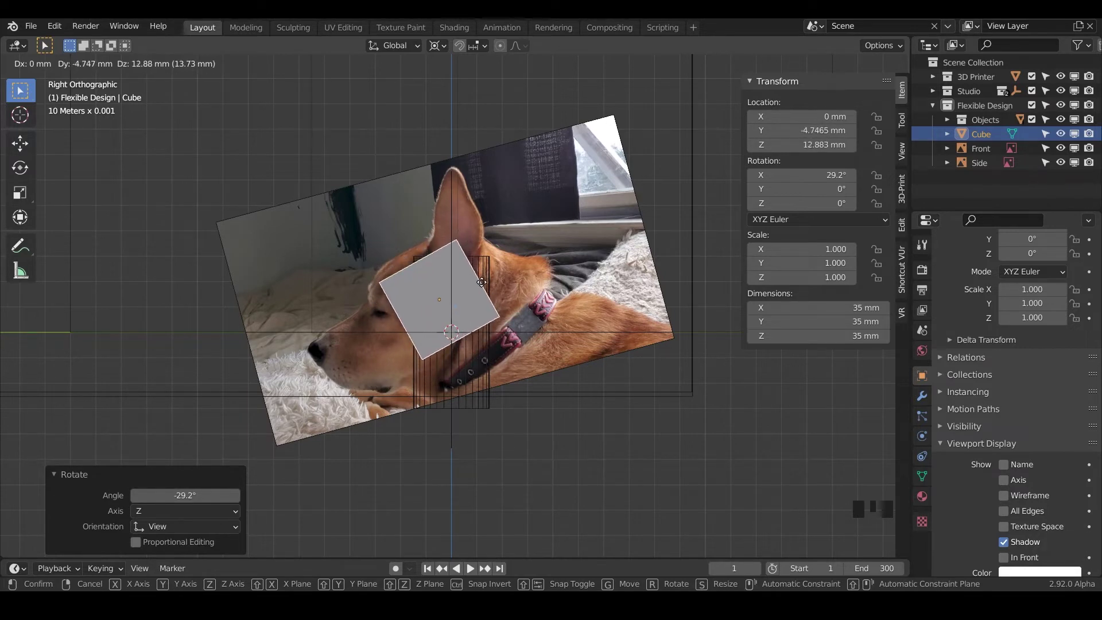
{"action": "left_click", "coordinate": [474, 284]}
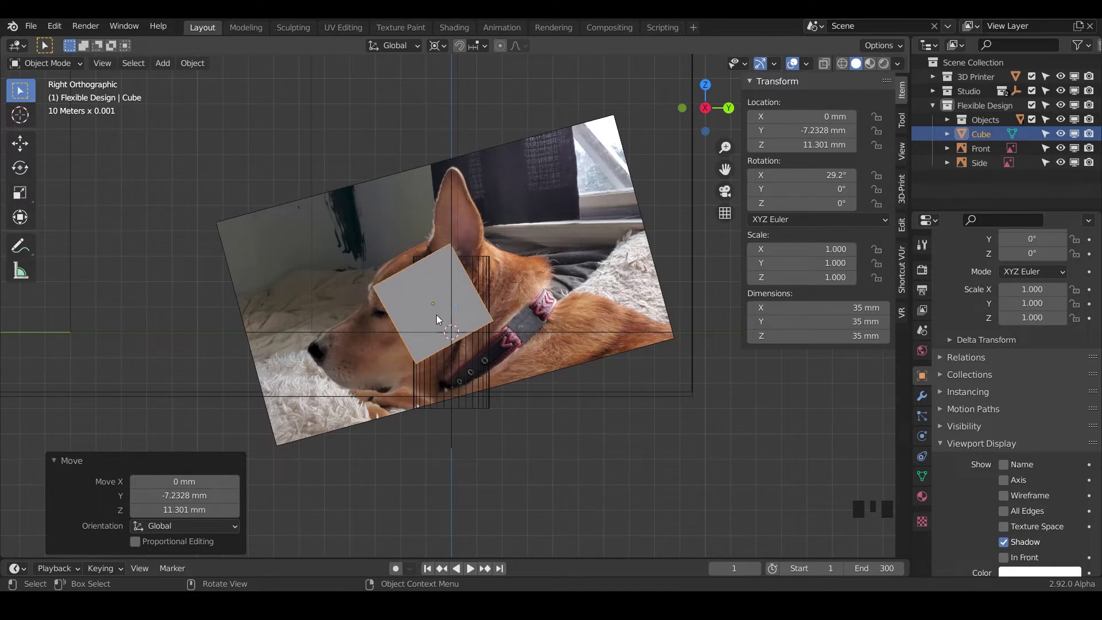
Switch to see-through wireframe shading, zoom in, and reselect the cube over the head
{"action": "key", "text": "alt+z"}
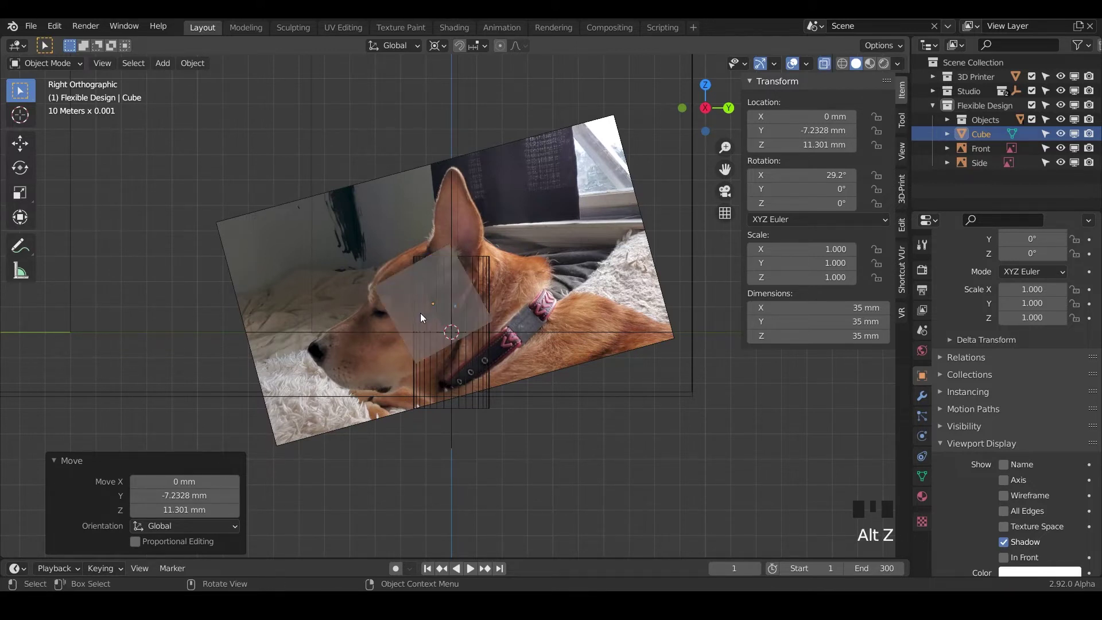
{"action": "left_click", "coordinate": [842, 64]}
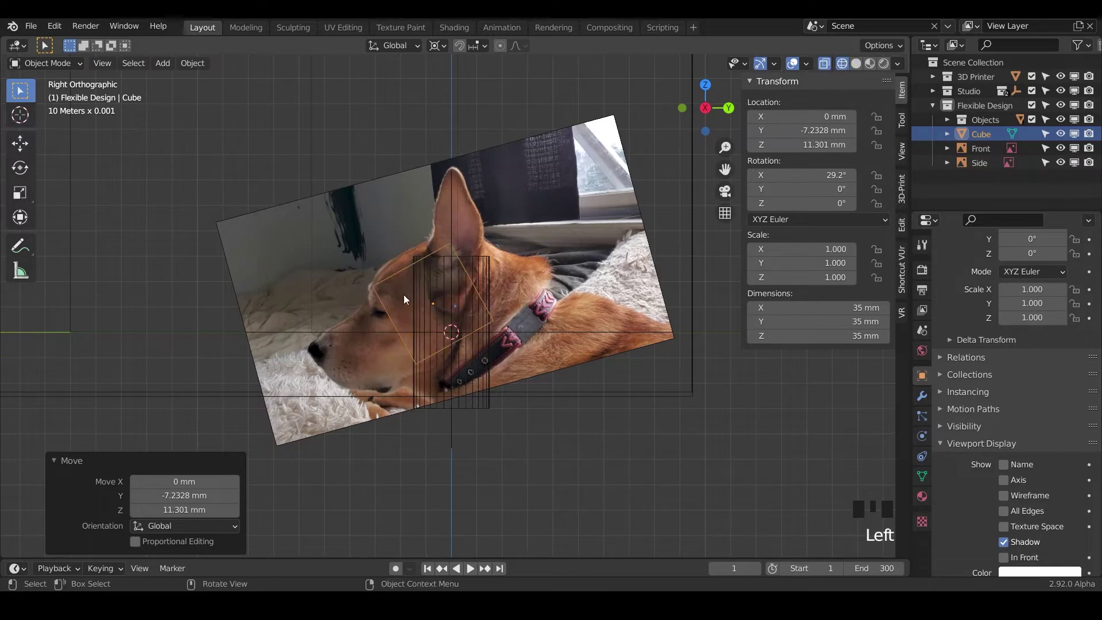
{"action": "scroll", "coordinate": [413, 354], "scroll_direction": "up", "scroll_amount": 3}
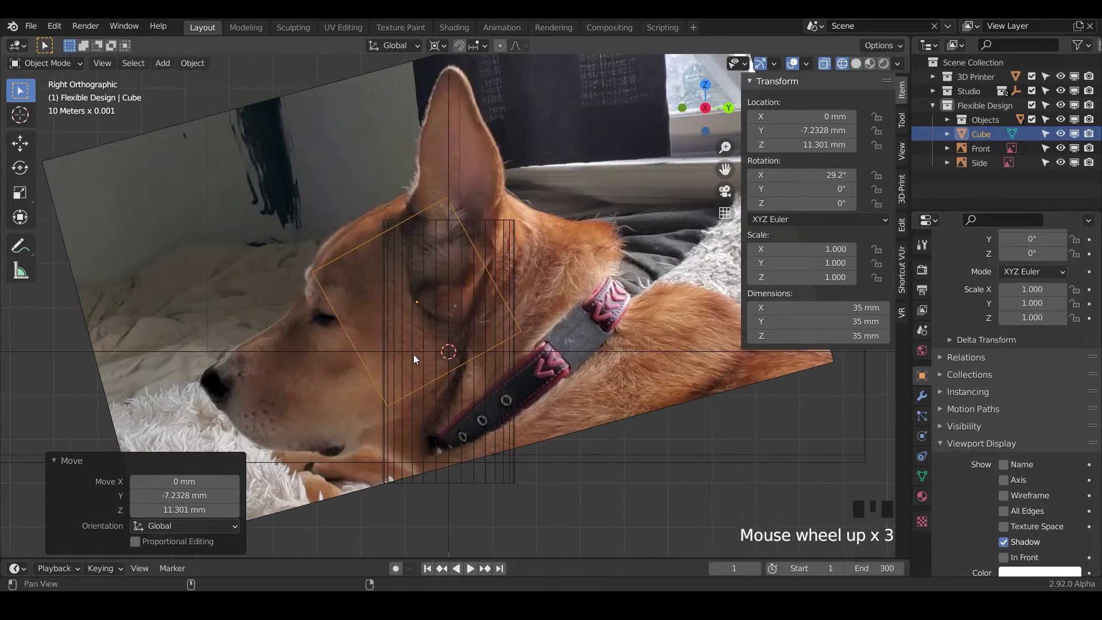
{"action": "key", "text": "shift+1"}
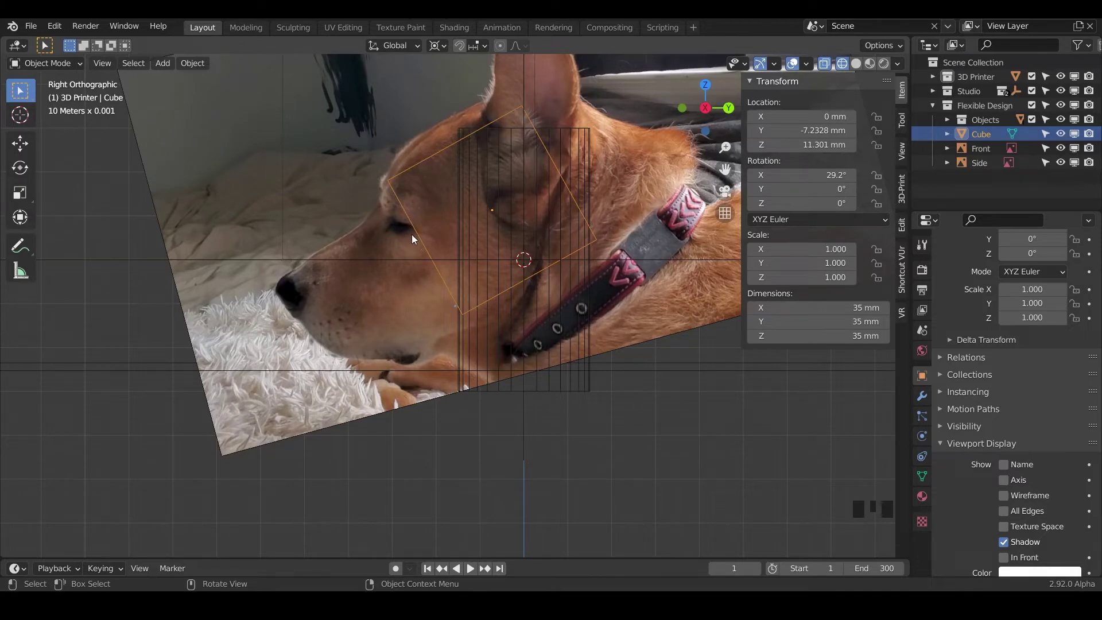
{"action": "left_click", "coordinate": [418, 231]}
Enter Edit Mode in vertex select and box-select the cube's edges facing the snout
{"action": "left_click", "coordinate": [416, 235]}
{"action": "key", "text": "Tab"}
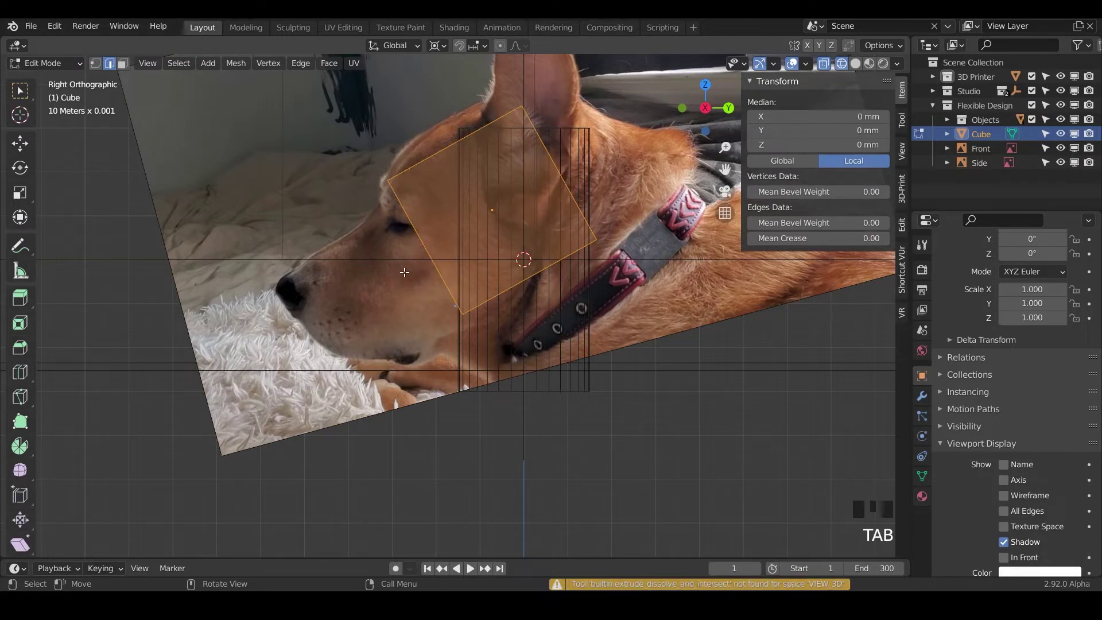
{"action": "key", "text": "1"}
{"action": "left_click", "coordinate": [365, 165]}
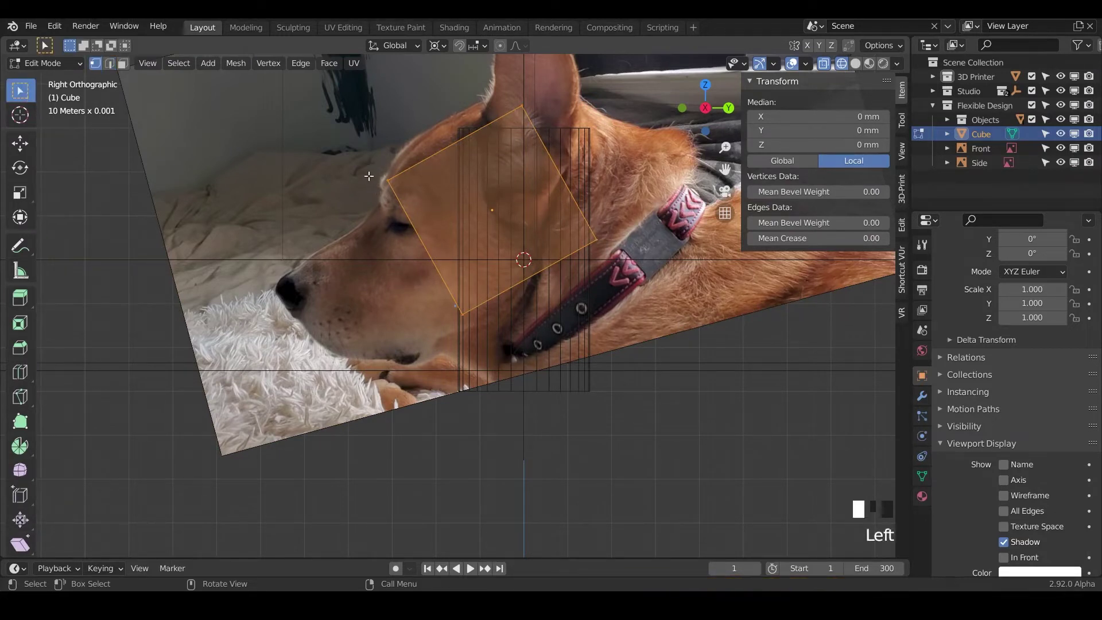
{"action": "left_click_drag", "start_coordinate": [355, 164], "coordinate": [467, 334]}
Extrude the front edges twice toward the muzzle, shrinking the first section slightly
{"action": "key", "text": "e"}
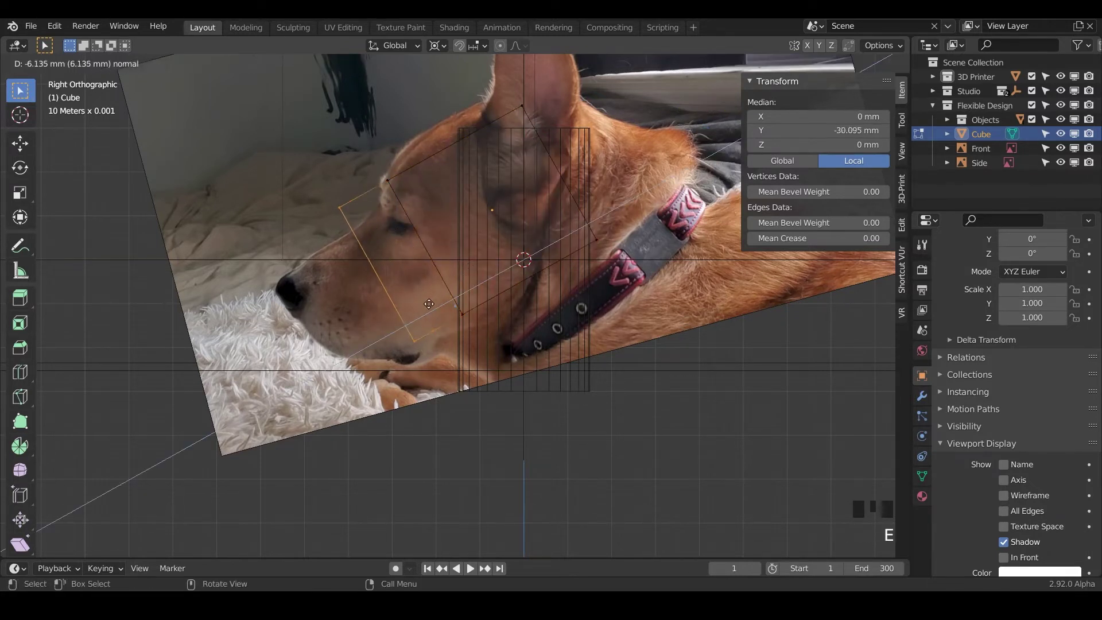
{"action": "left_click", "coordinate": [465, 293]}
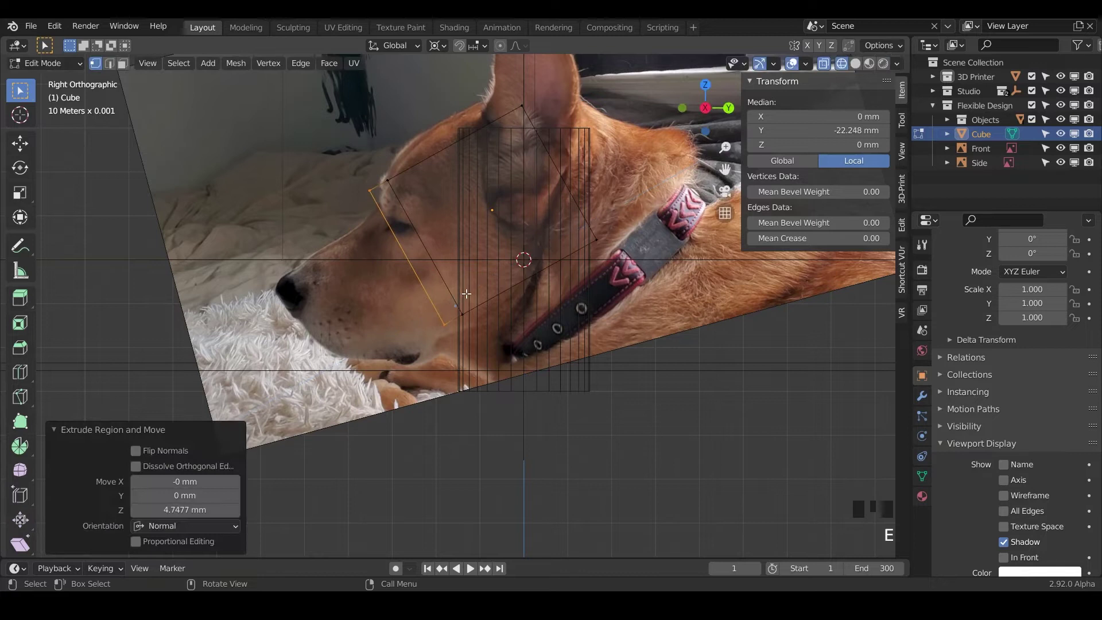
{"action": "key", "text": "s"}
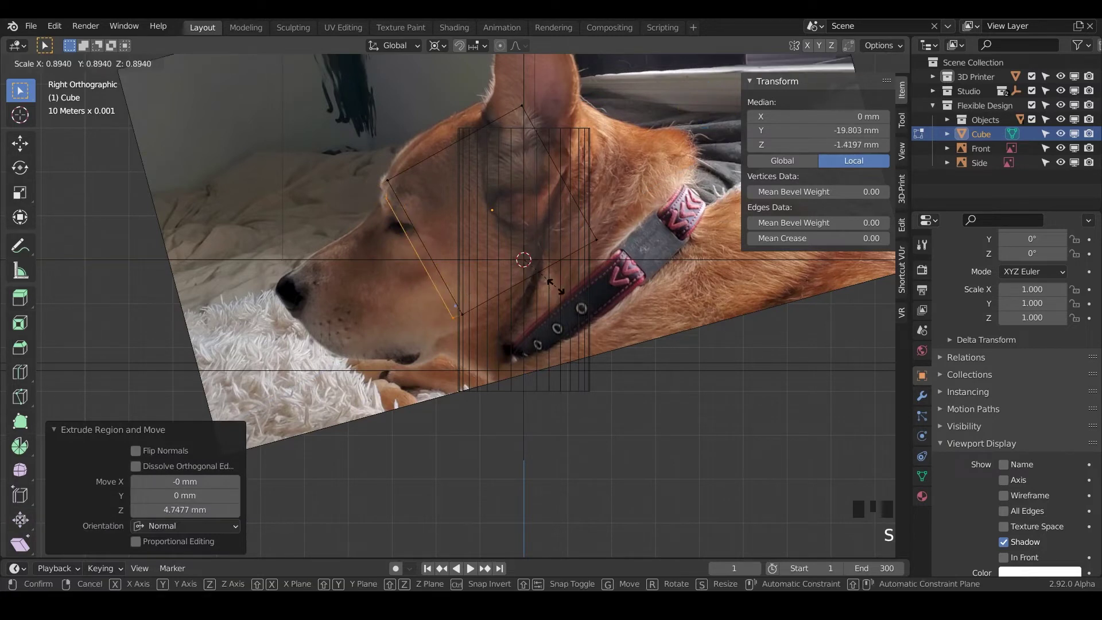
{"action": "left_click", "coordinate": [557, 285]}
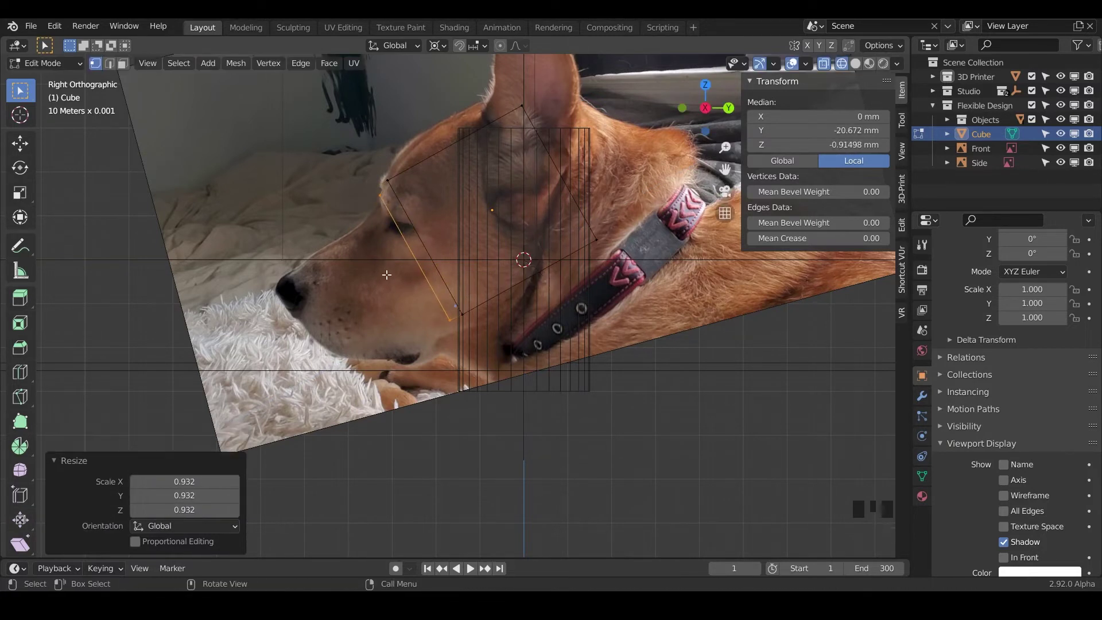
{"action": "key", "text": "e"}
{"action": "left_click", "coordinate": [363, 309]}
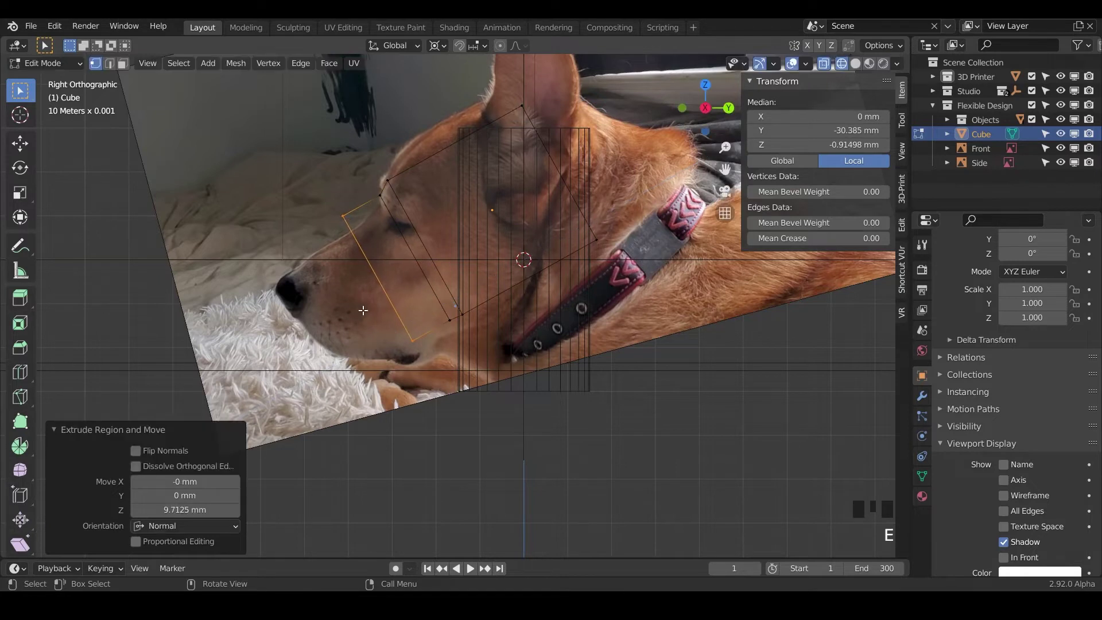
{"action": "key", "text": "s"}
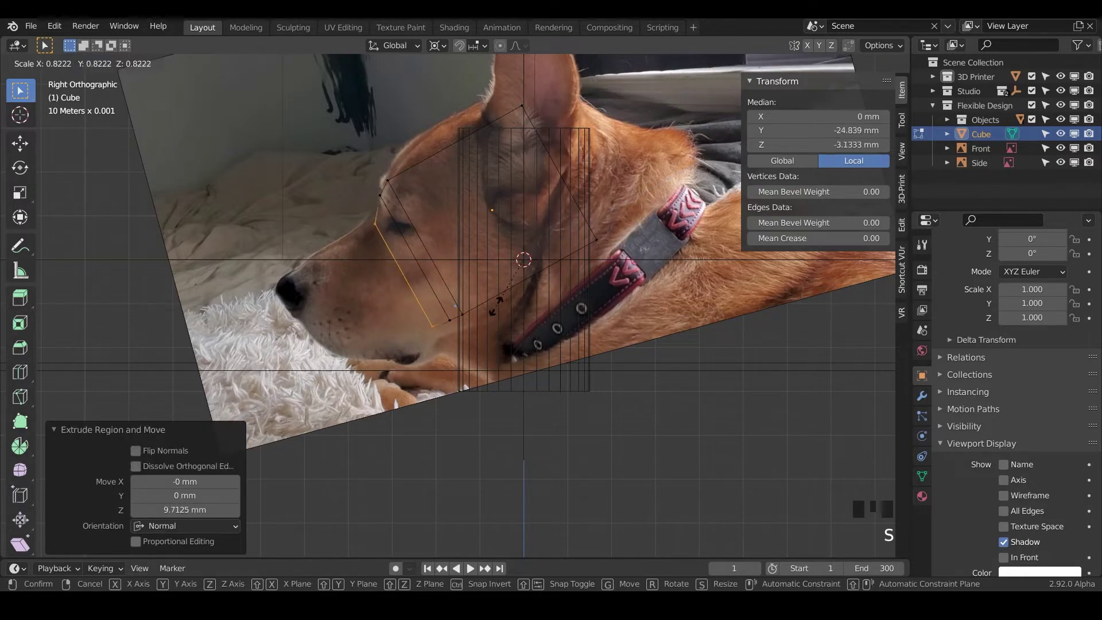
{"action": "right_click", "coordinate": [498, 293]}
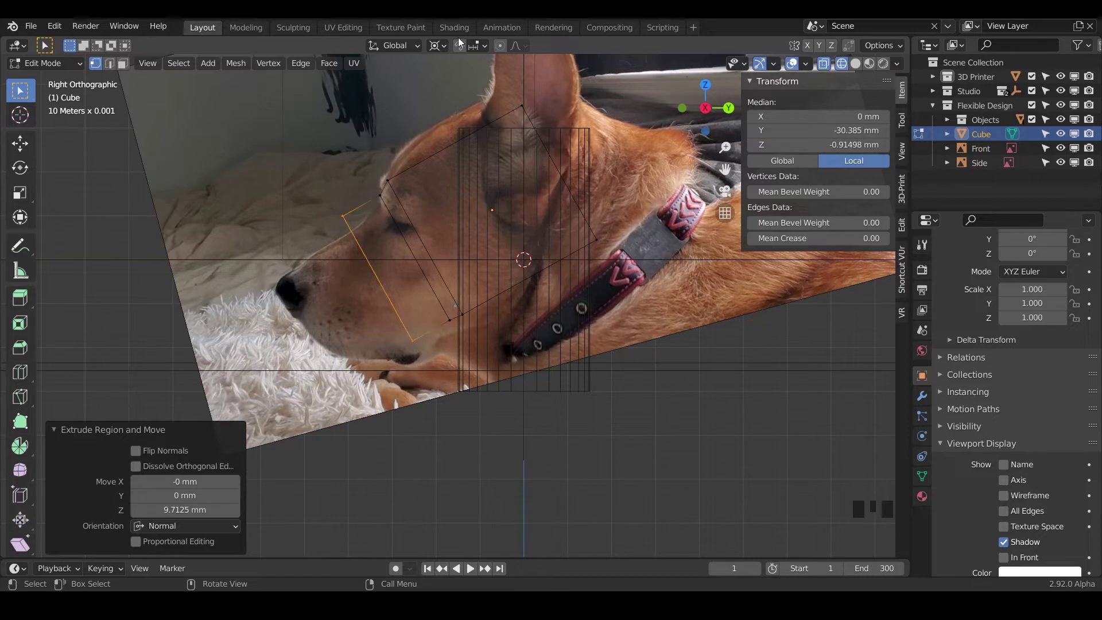
Set the pivot point to Active Element and taper the snout end to 0.767
{"action": "left_click", "coordinate": [438, 46]}
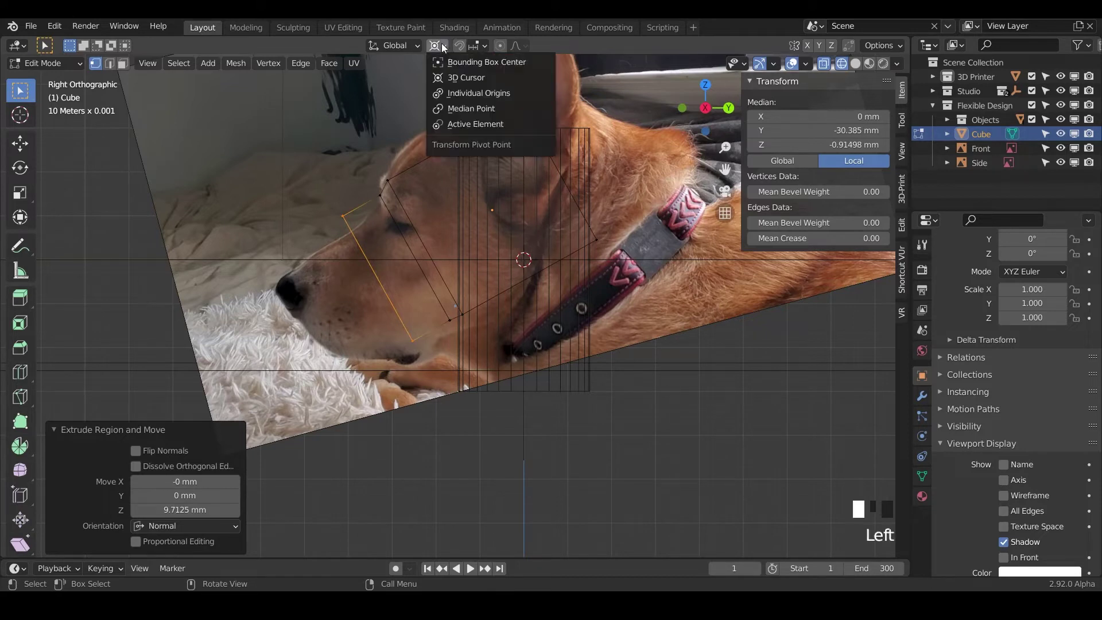
{"action": "left_click", "coordinate": [461, 124]}
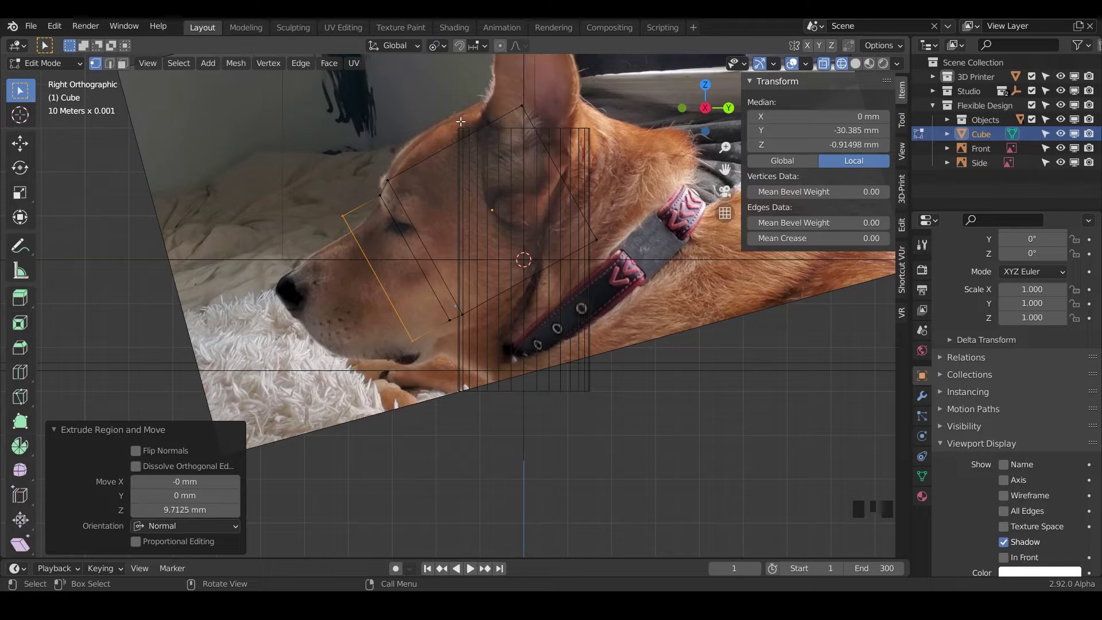
{"action": "key", "text": "s"}
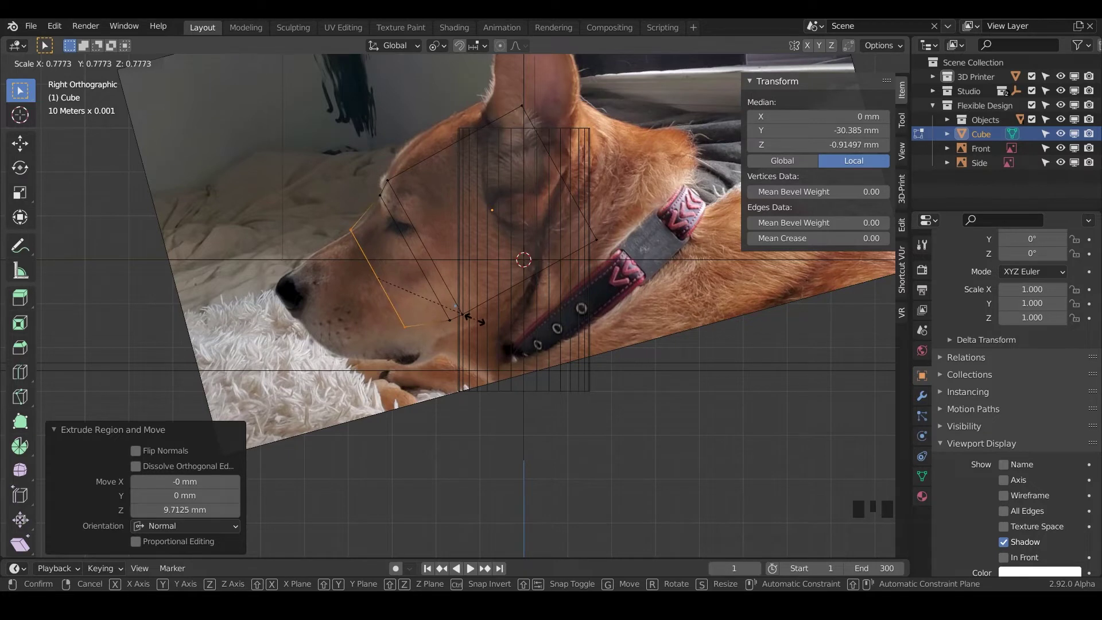
{"action": "left_click", "coordinate": [475, 317]}
Edge-slide and nudge the snout edges to follow the muzzle outline
{"action": "key", "text": "g"}
{"action": "key", "text": "g"}
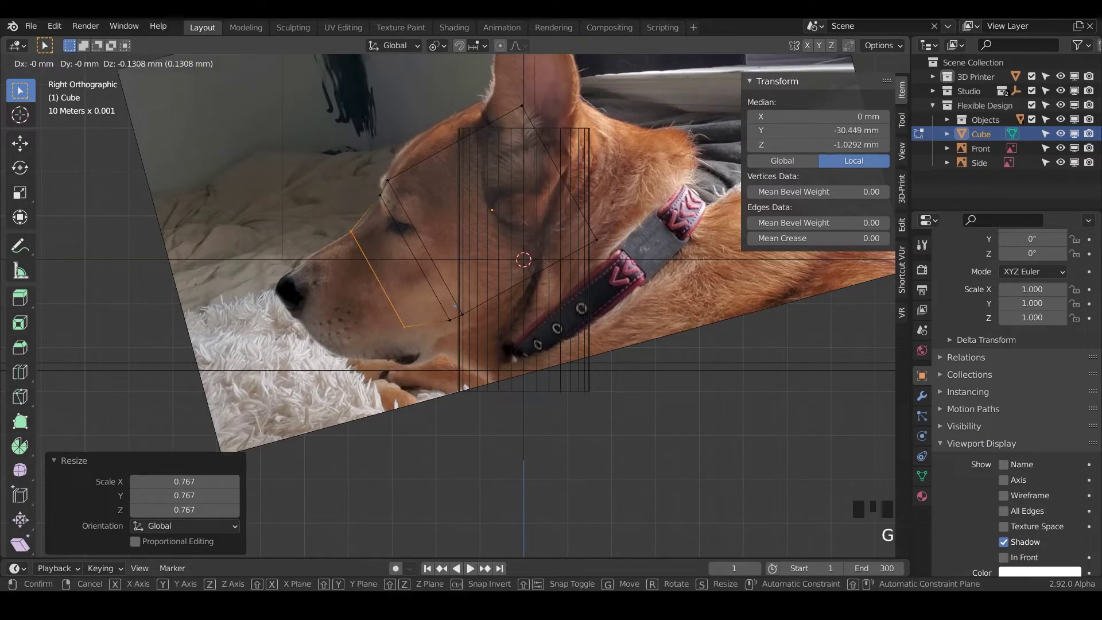
{"action": "left_click", "coordinate": [407, 221]}
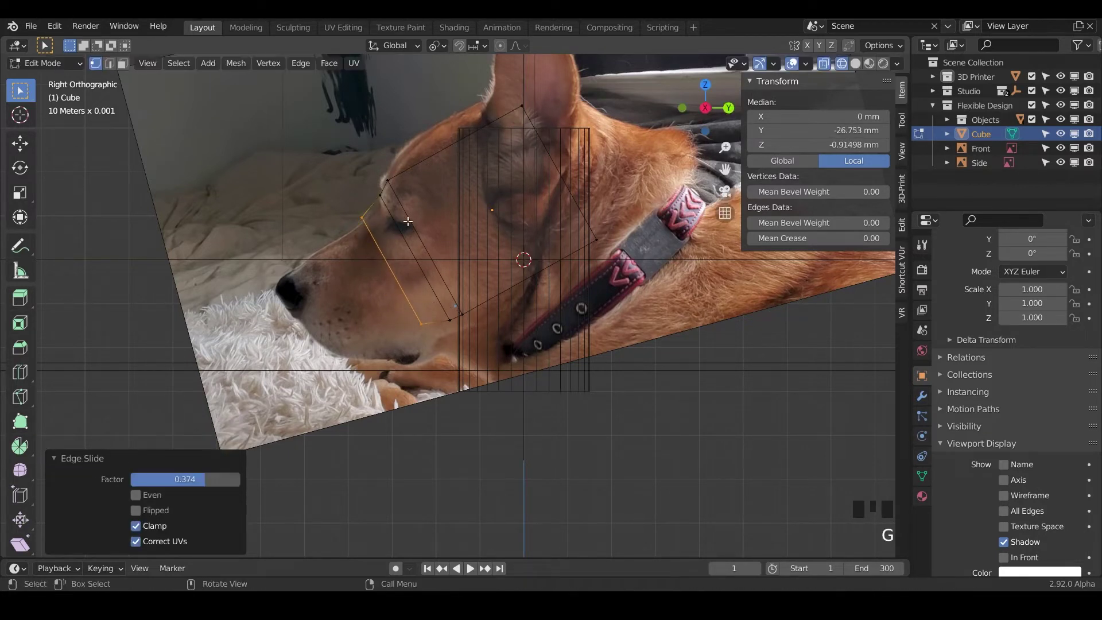
{"action": "key", "text": "g"}
{"action": "left_click", "coordinate": [370, 259]}
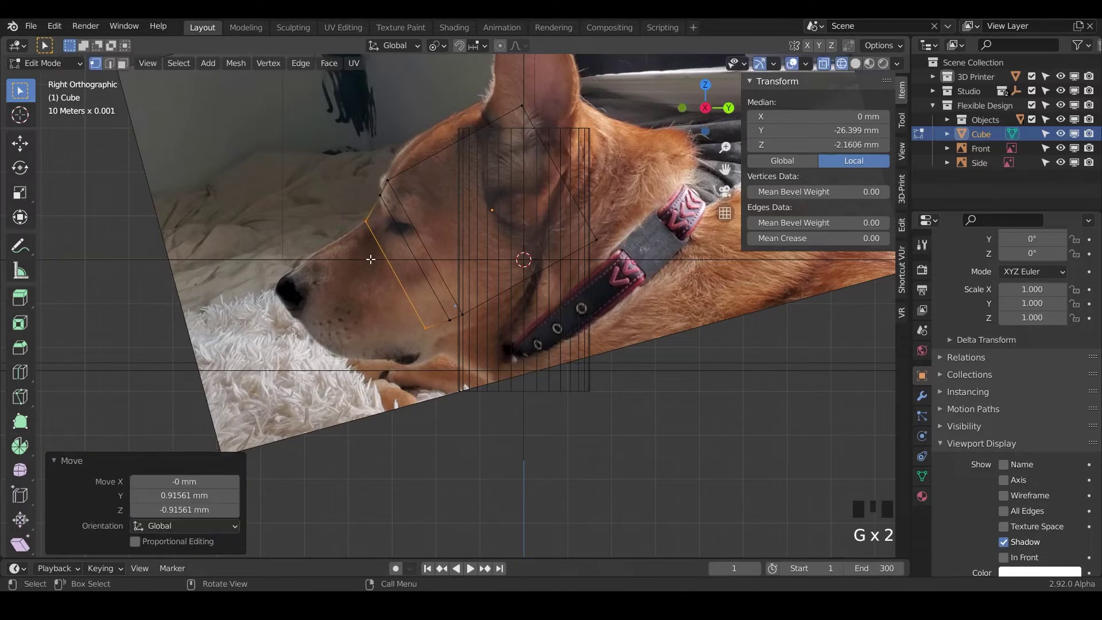
{"action": "left_click", "coordinate": [380, 193]}
{"action": "key", "text": "g"}
{"action": "right_click", "coordinate": [378, 194]}
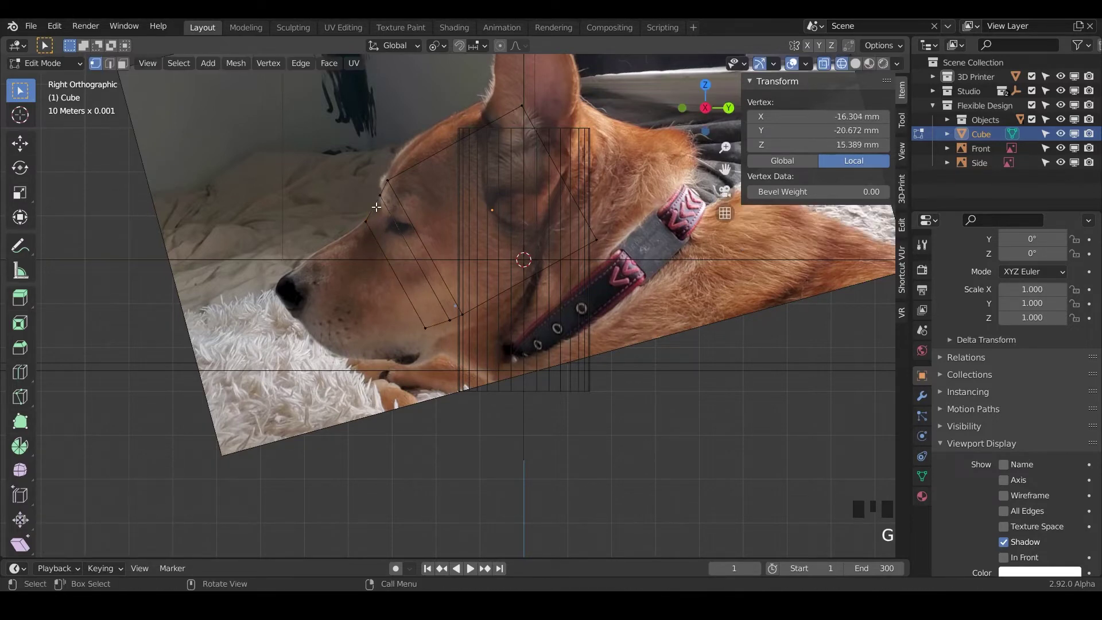
{"action": "scroll", "coordinate": [376, 207], "scroll_direction": "up", "scroll_amount": 3}
{"action": "middle_click_drag", "start_coordinate": [376, 206], "coordinate": [382, 295], "text": "shift"}
{"action": "scroll", "coordinate": [450, 316], "scroll_direction": "down", "scroll_amount": 2}
{"action": "middle_click_drag", "start_coordinate": [454, 327], "coordinate": [467, 295]}
{"action": "mouse_move", "coordinate": [536, 275]}
{"action": "middle_mouse_down"}
{"action": "mouse_move", "coordinate": [619, 263]}
{"action": "mouse_move", "coordinate": [542, 292]}
{"action": "middle_mouse_up"}
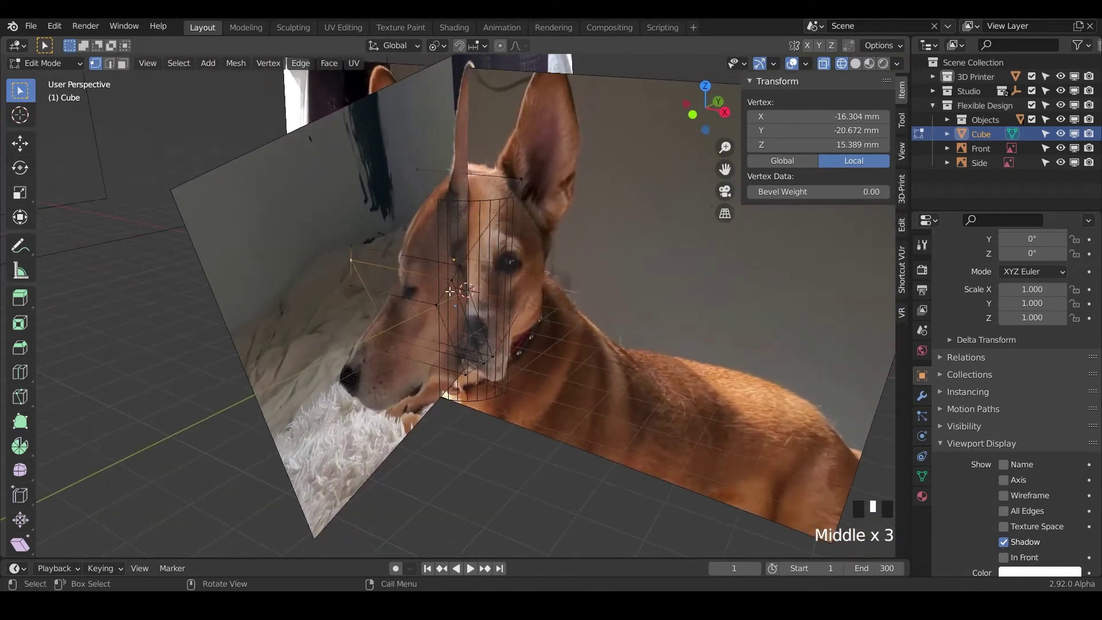
Return to Object Mode with solid shading and X-ray off, then apply AutoMirror on X
{"action": "key", "text": "Tab"}
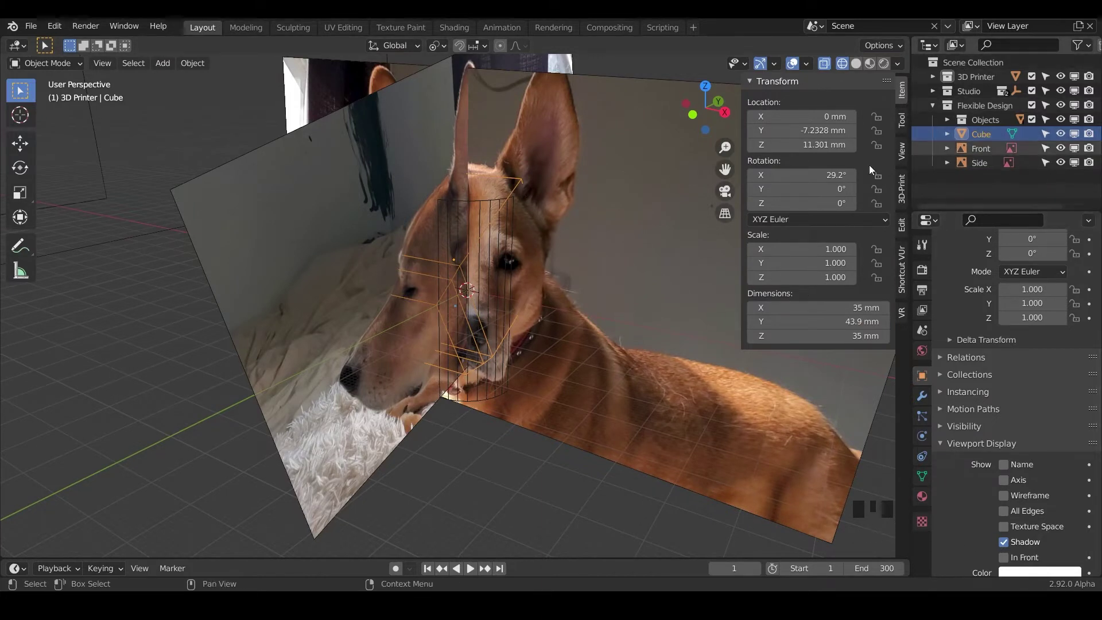
{"action": "left_click", "coordinate": [856, 64]}
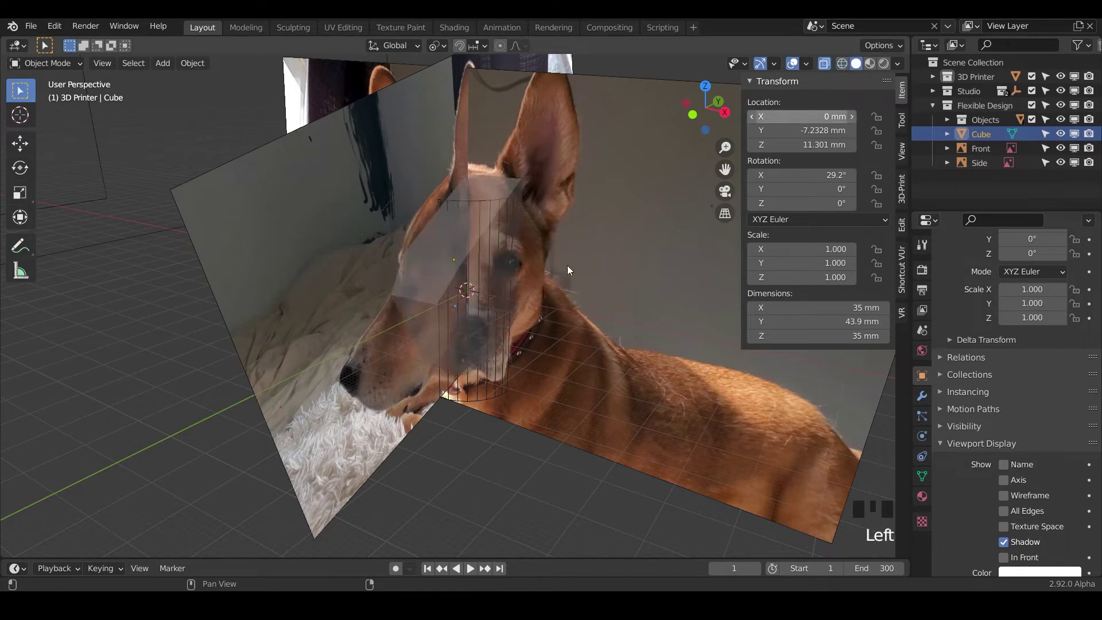
{"action": "left_click", "coordinate": [825, 64]}
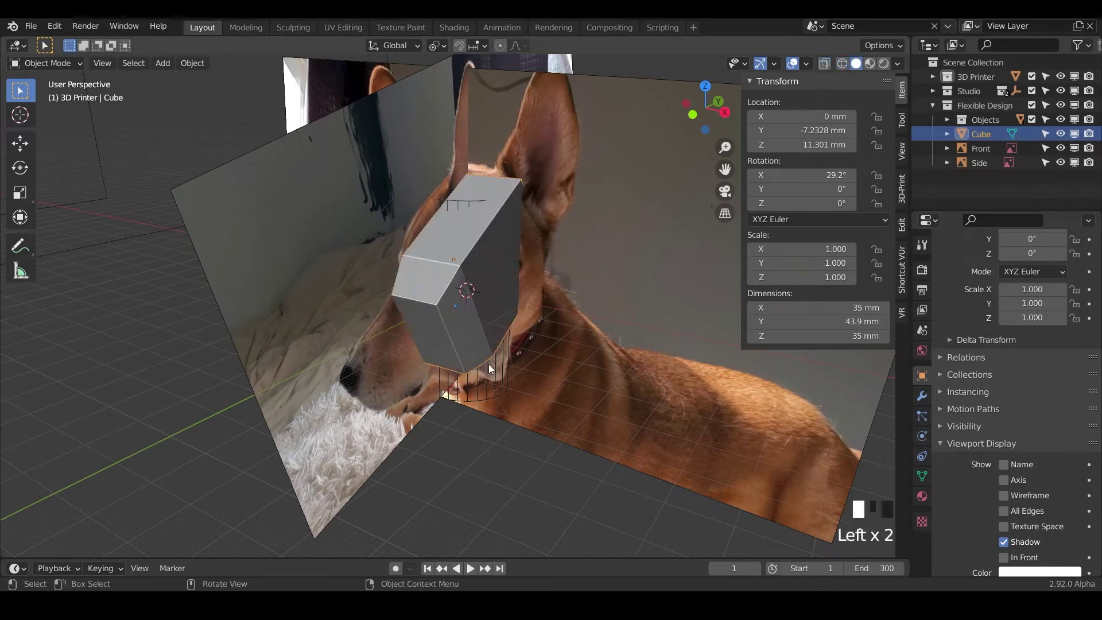
{"action": "middle_click_drag", "start_coordinate": [487, 366], "coordinate": [901, 91]}
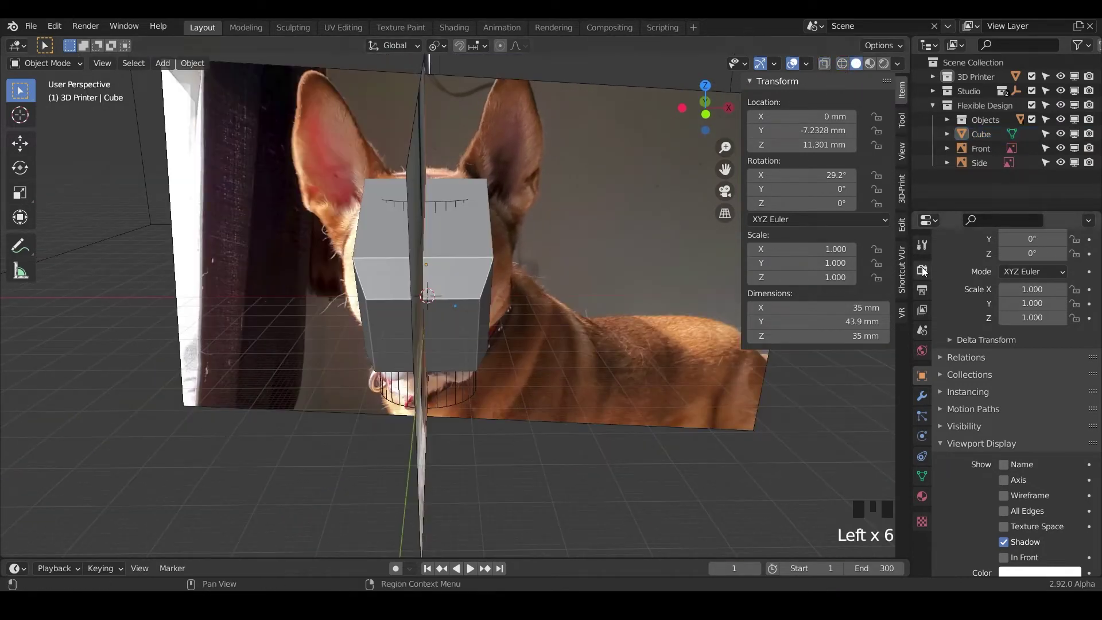
{"action": "left_click", "coordinate": [902, 224]}
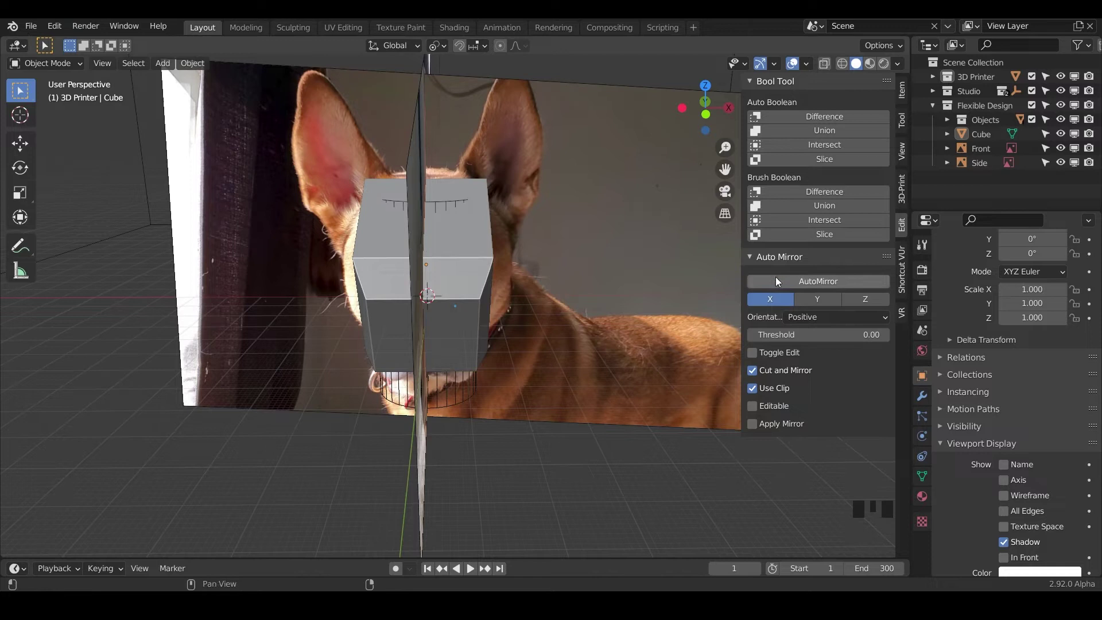
{"action": "left_click", "coordinate": [818, 282]}
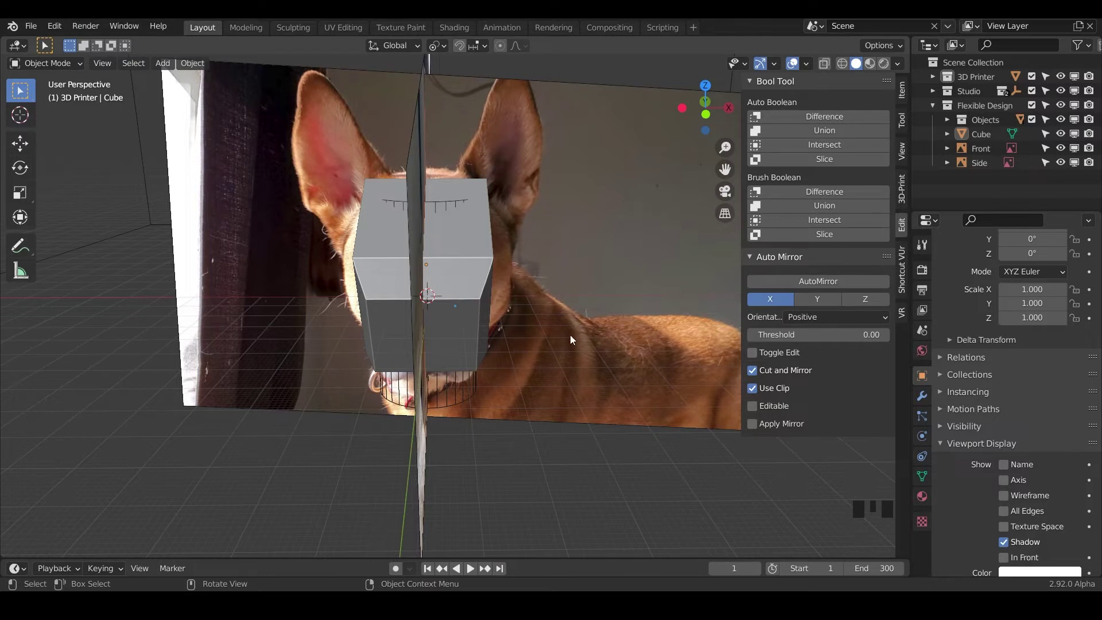
Apply the X mirror to the cube, then enter Edit Mode and select its vertices
{"action": "left_click", "coordinate": [818, 281]}
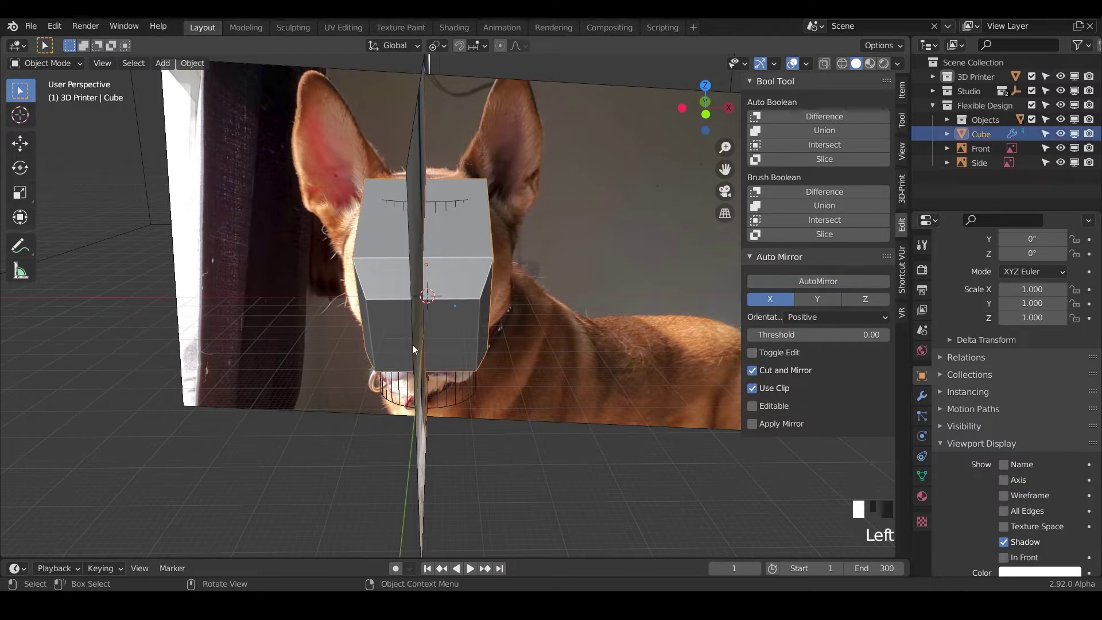
{"action": "key", "text": "Tab"}
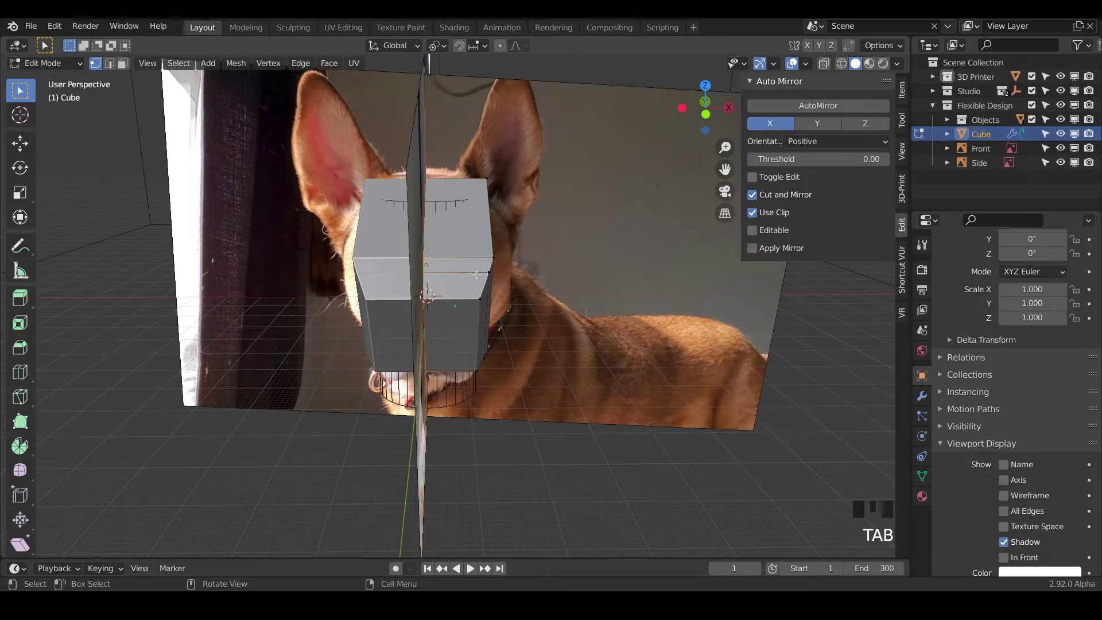
{"action": "left_click", "coordinate": [484, 294]}
{"action": "left_click", "coordinate": [494, 257]}
{"action": "key", "text": "g"}
{"action": "right_click", "coordinate": [521, 229]}
{"action": "middle_click_drag", "start_coordinate": [625, 346], "coordinate": [592, 370]}
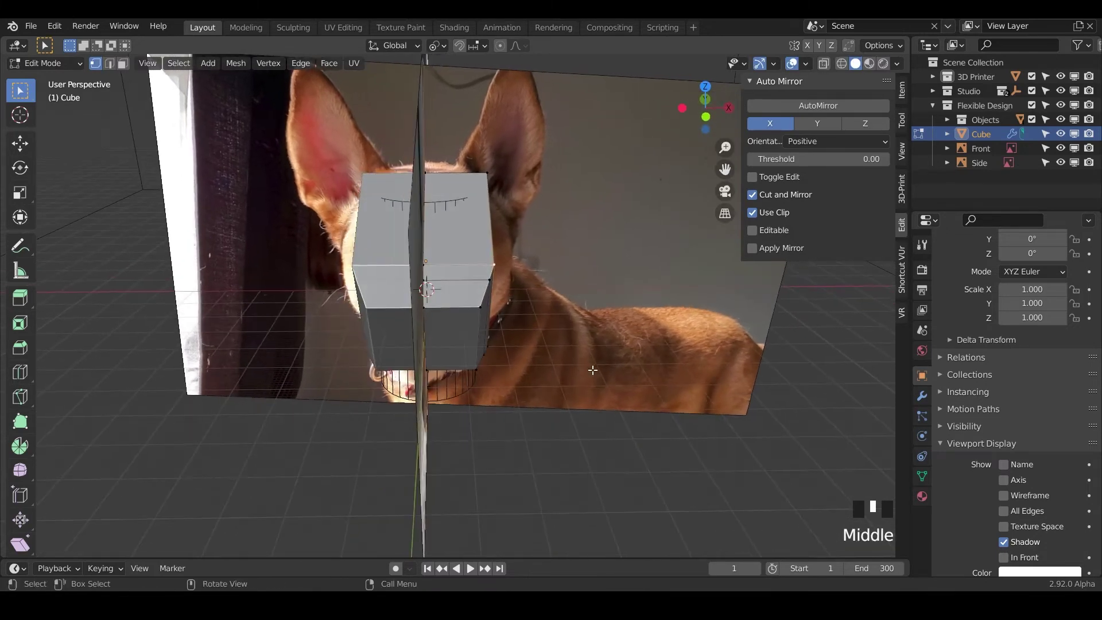
Enable the Mirror modifier's Edit Mode and On Cage display toggles
{"action": "left_click", "coordinate": [921, 396]}
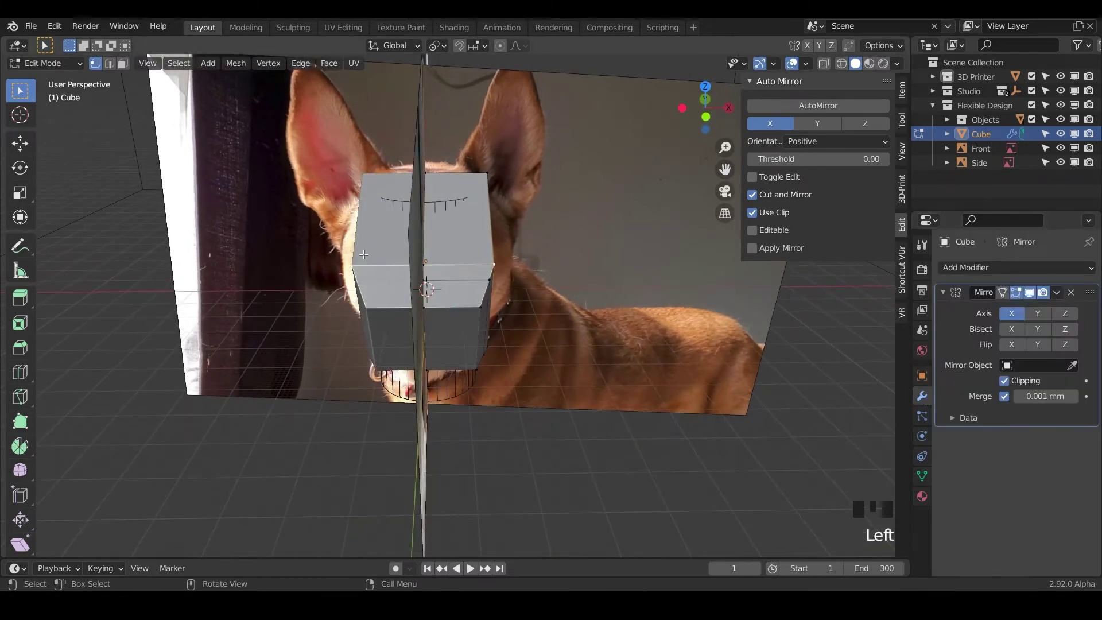
{"action": "left_click", "coordinate": [1001, 291]}
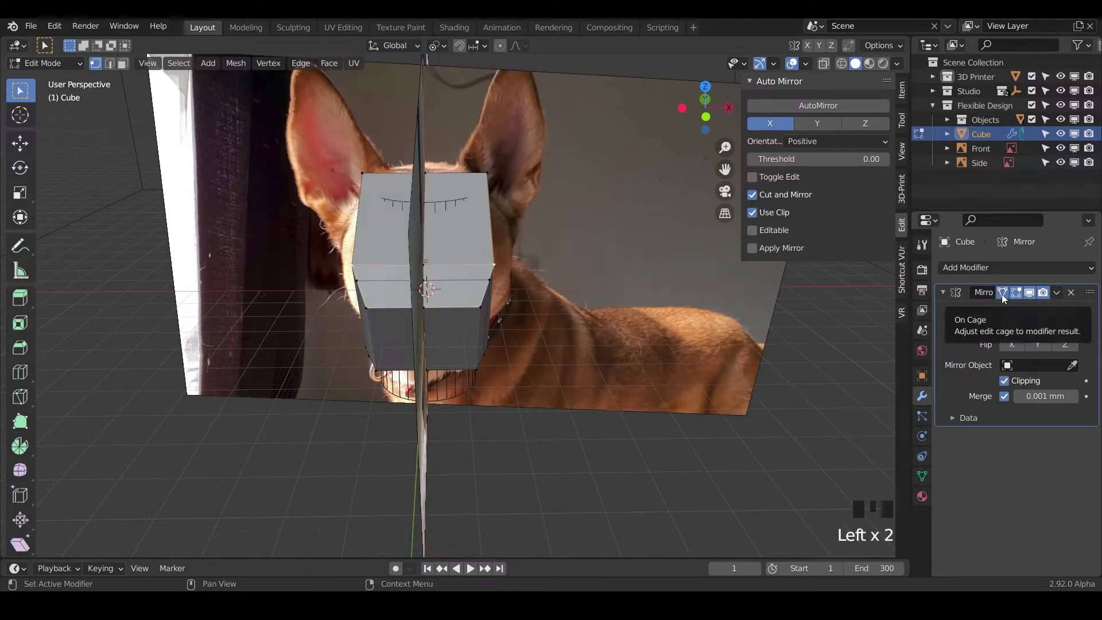
{"action": "middle_click_drag", "start_coordinate": [328, 259], "coordinate": [357, 333]}
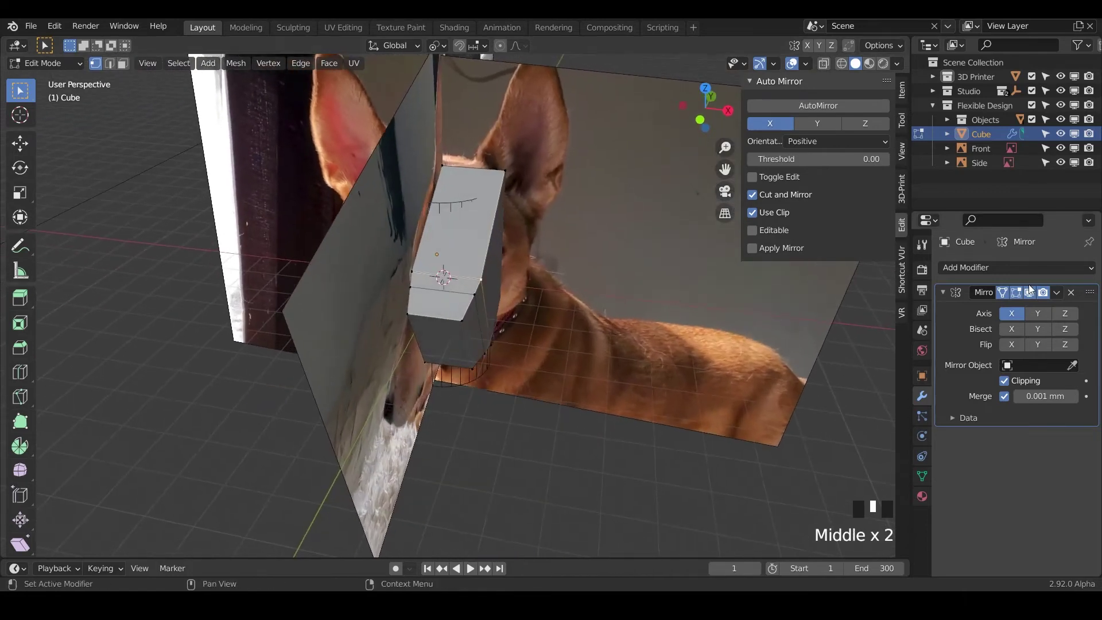
{"action": "left_click", "coordinate": [1002, 293]}
{"action": "middle_click_drag", "start_coordinate": [689, 322], "coordinate": [493, 261]}
In the right side view, switch to face select and select the cube's front face
{"action": "key", "text": "KP_3"}
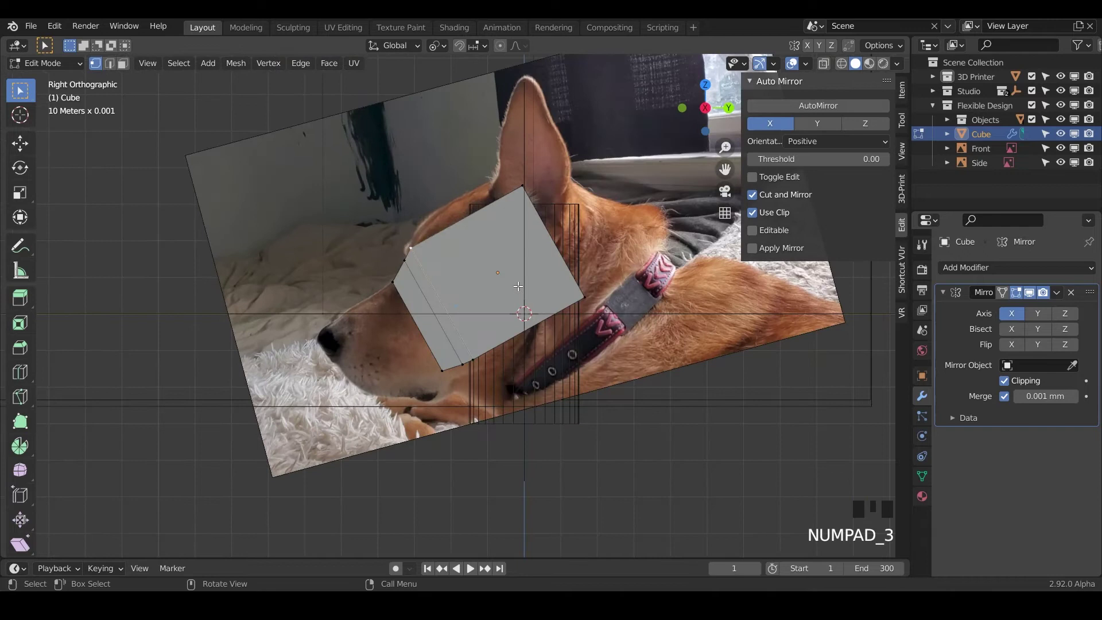
{"action": "middle_click_drag", "start_coordinate": [417, 240], "coordinate": [421, 207], "text": "shift"}
{"action": "left_click", "coordinate": [318, 211]}
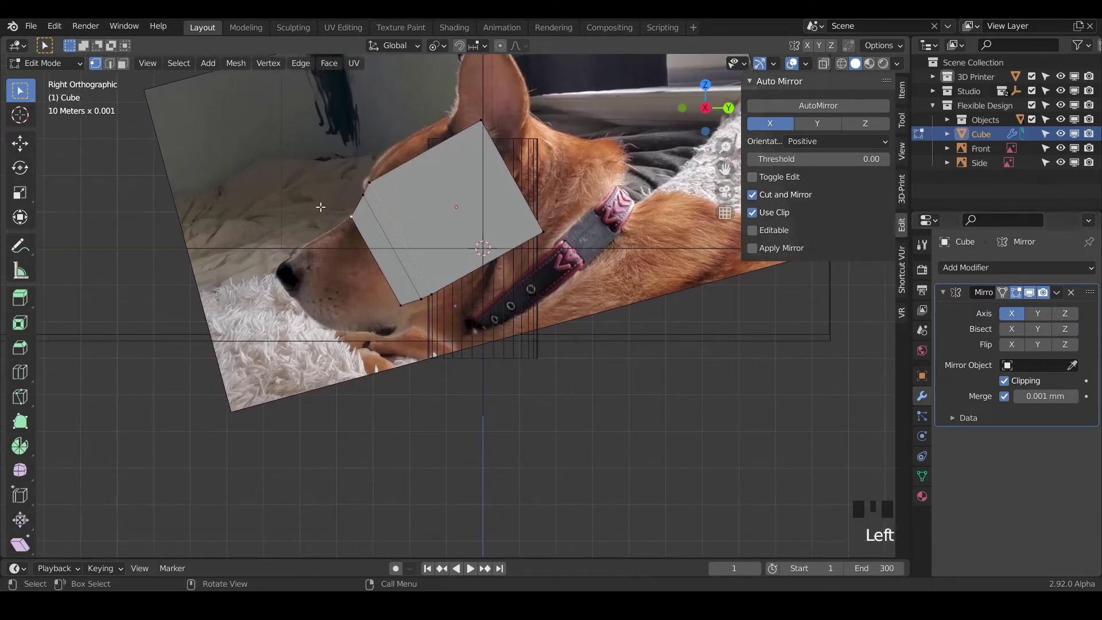
{"action": "left_click_drag", "start_coordinate": [24, 96], "coordinate": [69, 154]}
{"action": "left_click", "coordinate": [349, 220]}
{"action": "scroll", "coordinate": [349, 220], "scroll_direction": "up", "scroll_amount": 3}
{"action": "middle_click_drag", "start_coordinate": [350, 220], "coordinate": [461, 326], "text": "shift"}
{"action": "key", "text": "2"}
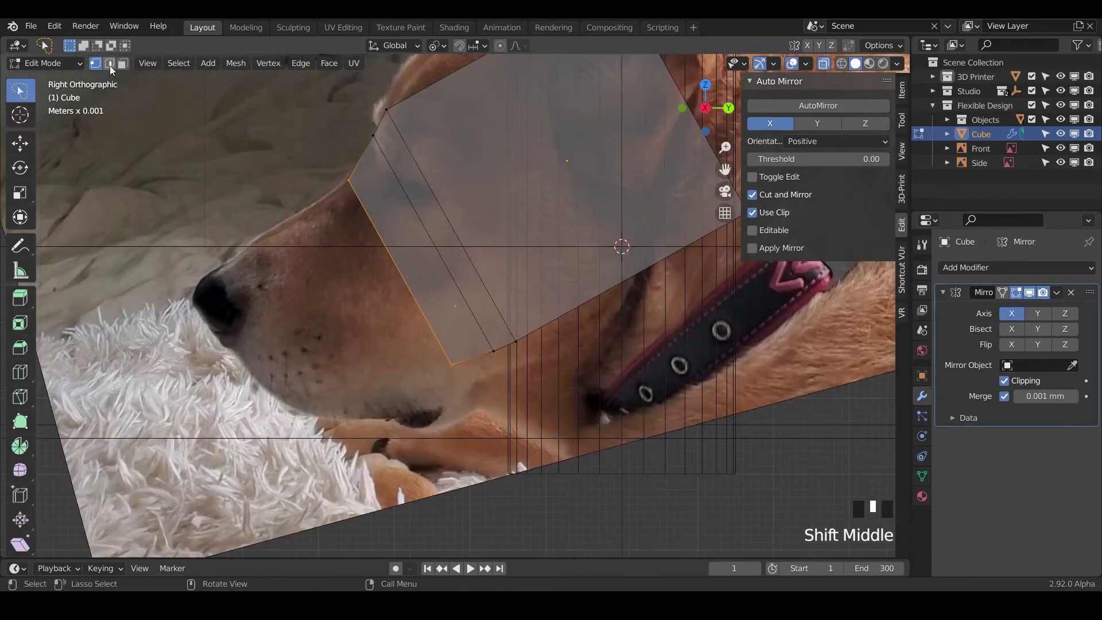
{"action": "left_click", "coordinate": [461, 325]}
{"action": "left_click", "coordinate": [409, 292]}
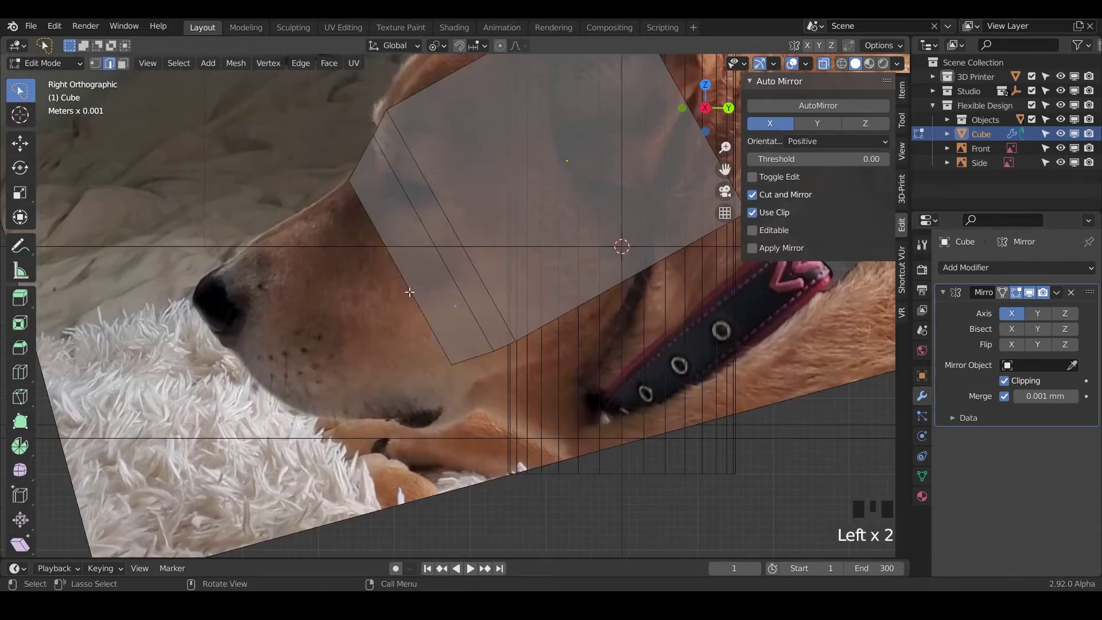
{"action": "key", "text": "3"}
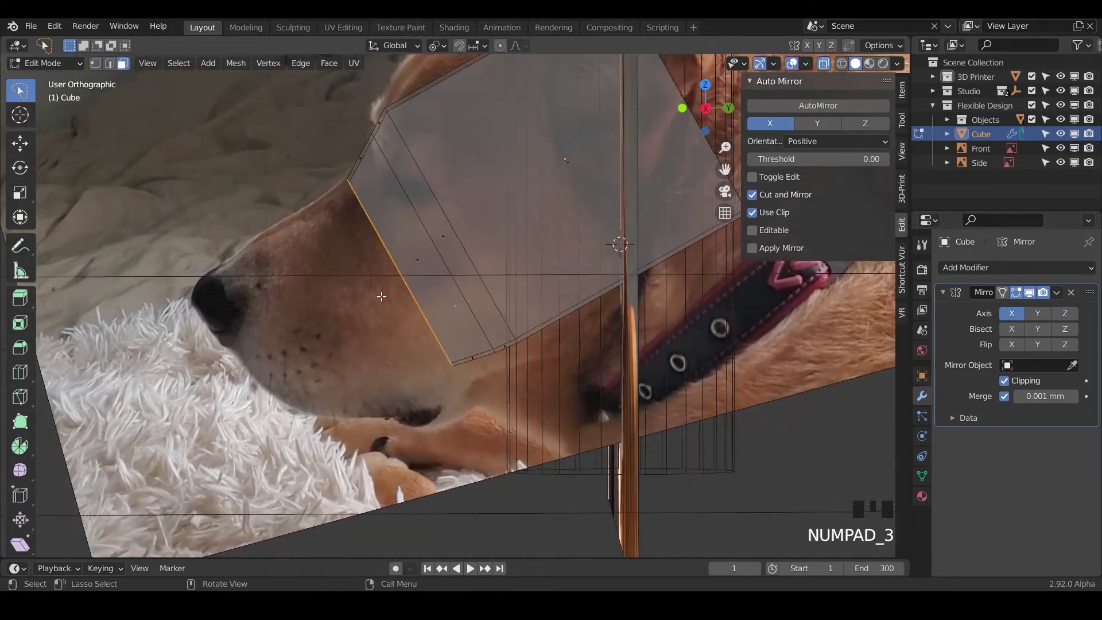
{"action": "middle_click_drag", "start_coordinate": [409, 292], "coordinate": [416, 324]}
{"action": "key", "text": "KP_3"}
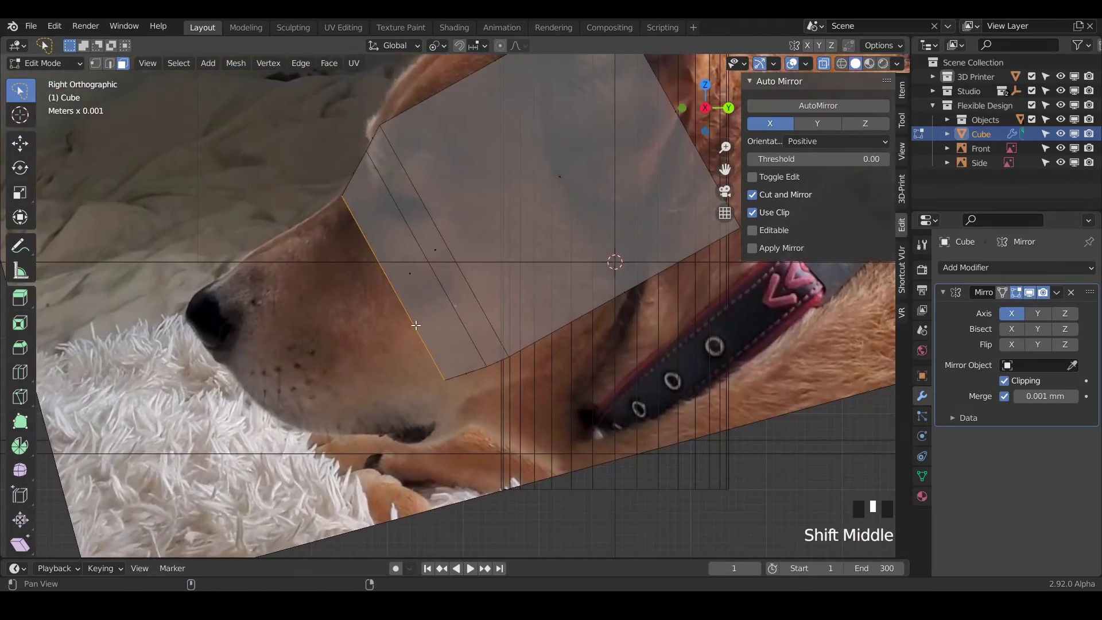
Extrude the front face three times toward the nose, scaling the first section to 0.941
{"action": "key", "text": "e"}
{"action": "left_click", "coordinate": [358, 358]}
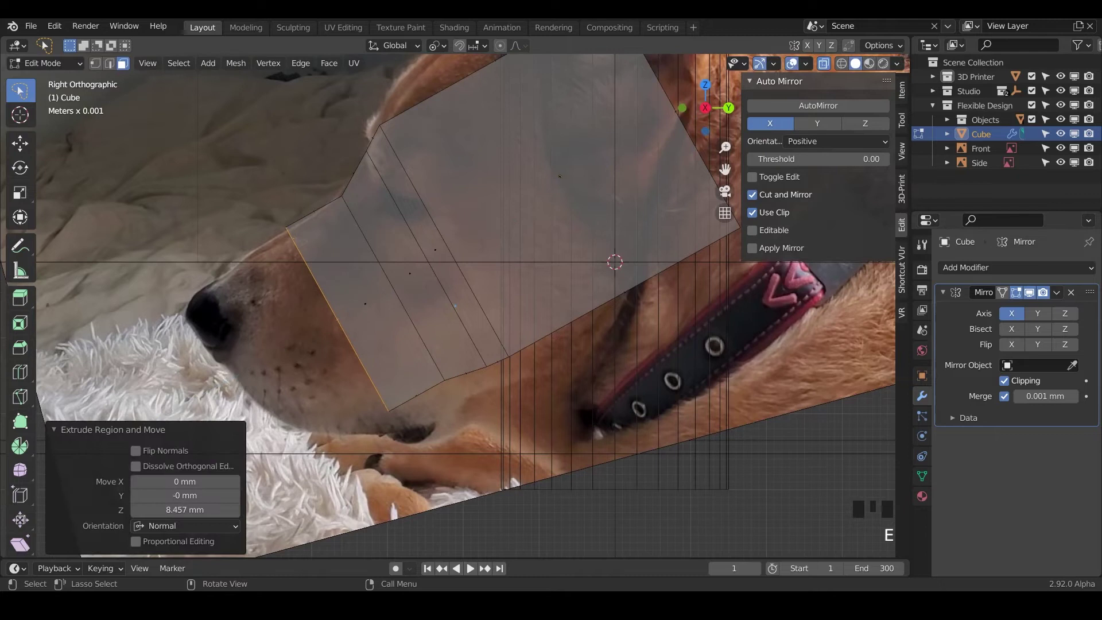
{"action": "key", "text": "s"}
{"action": "left_click", "coordinate": [424, 378]}
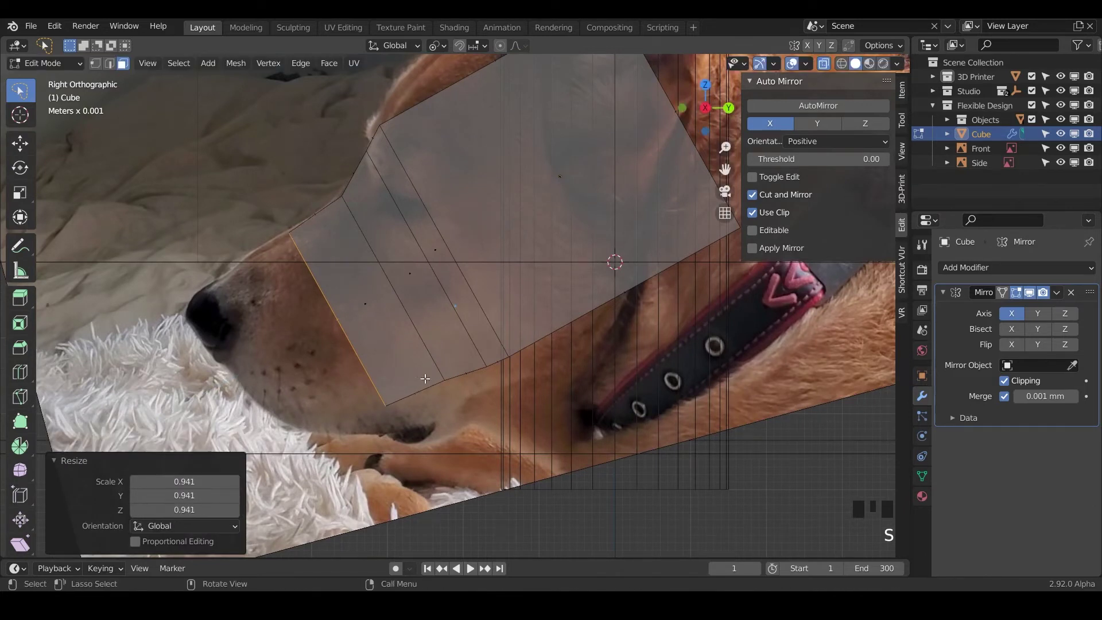
{"action": "key", "text": "e"}
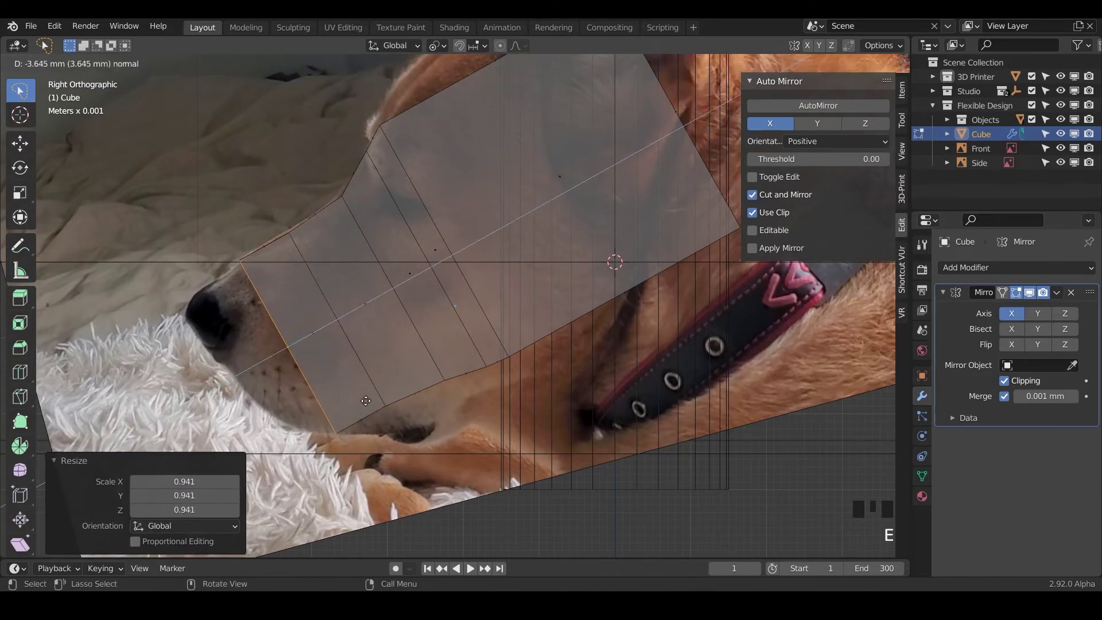
{"action": "left_click", "coordinate": [364, 401]}
{"action": "key", "text": "e"}
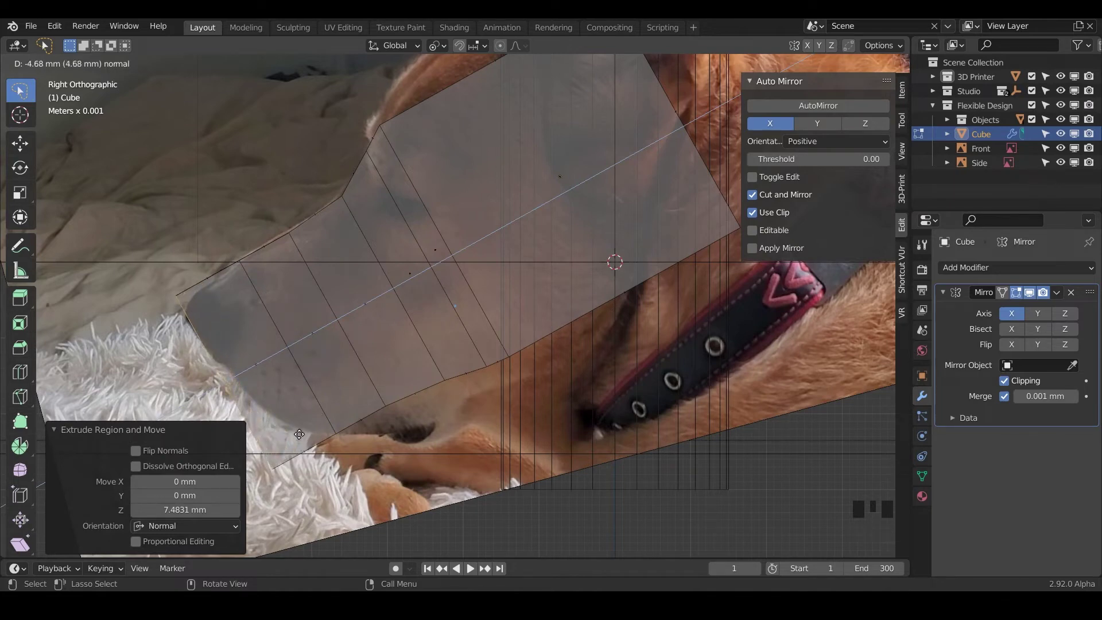
{"action": "left_click", "coordinate": [299, 434]}
Shrink the snout's end face to a scale of 0.848
{"action": "middle_click_drag", "start_coordinate": [328, 405], "coordinate": [321, 360], "text": "shift"}
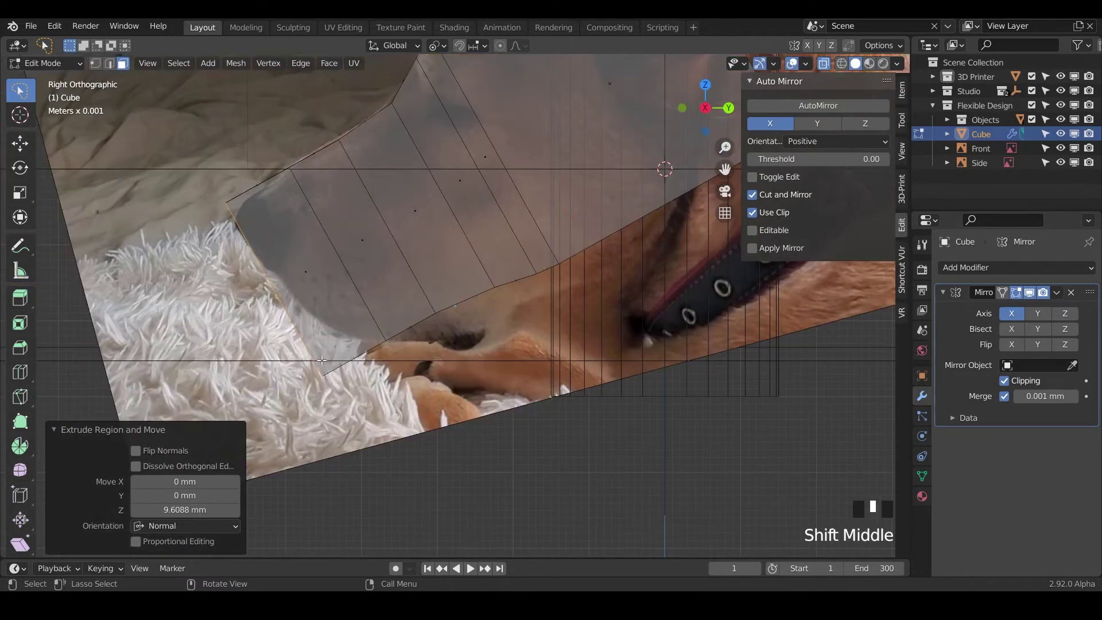
{"action": "key", "text": "s"}
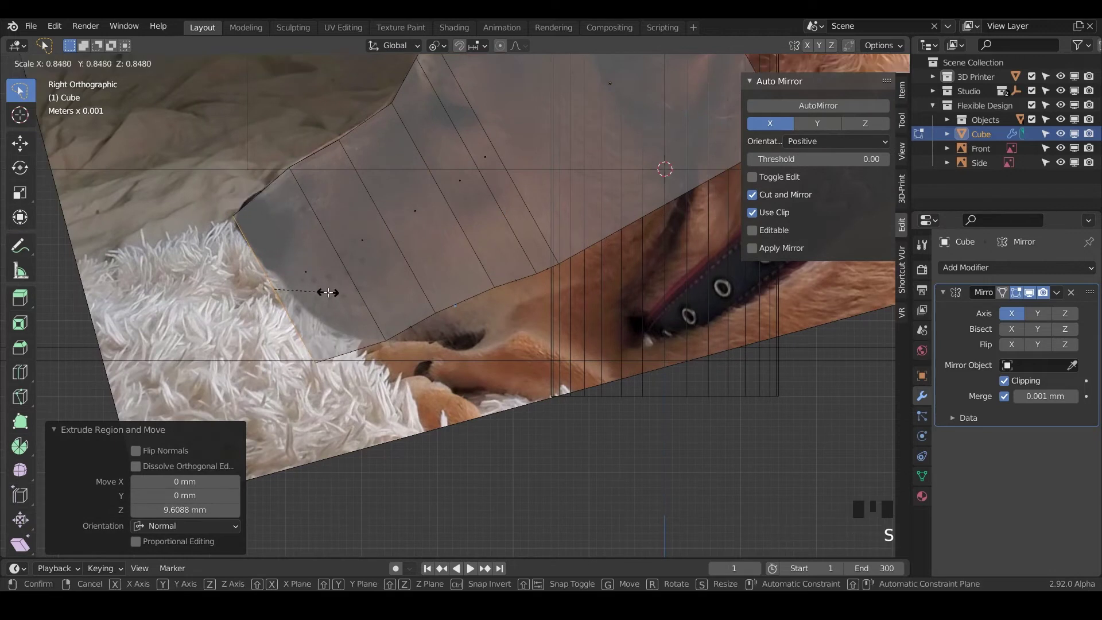
{"action": "left_click", "coordinate": [327, 292]}
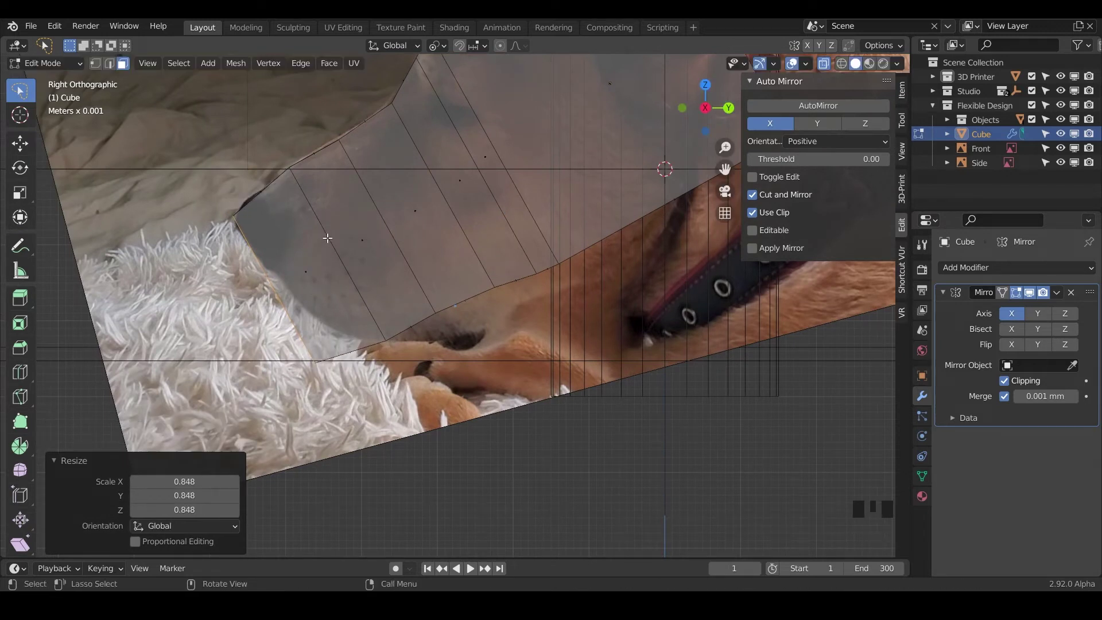
In vertex mode, lower a snout edge vertex and reposition an underside vertex to match the photo
{"action": "key", "text": "1"}
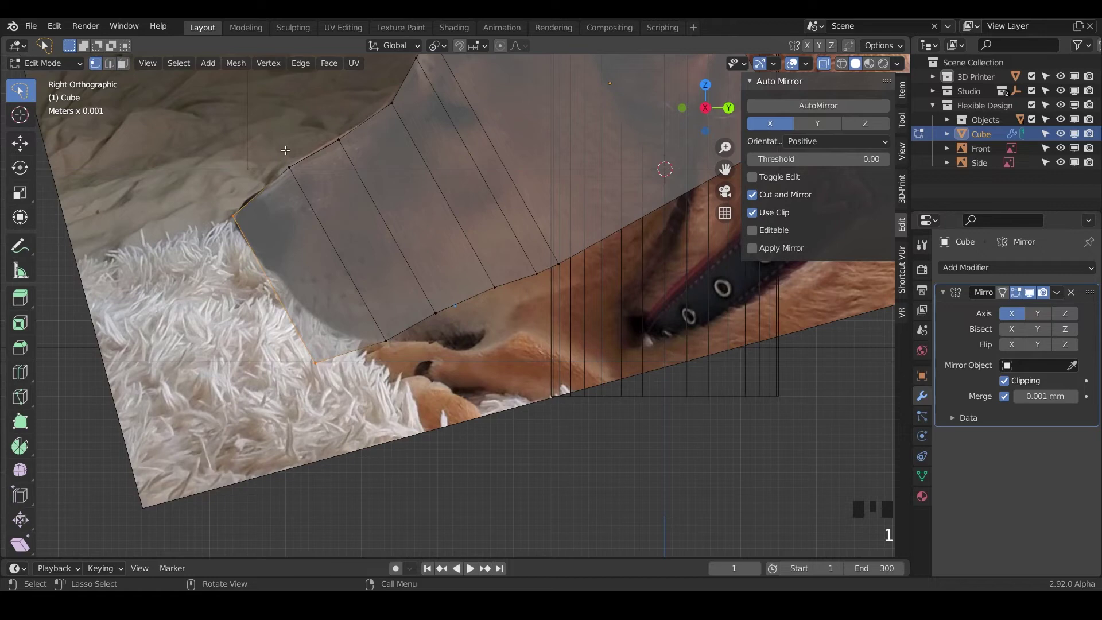
{"action": "left_click", "coordinate": [289, 168]}
{"action": "key", "text": "g"}
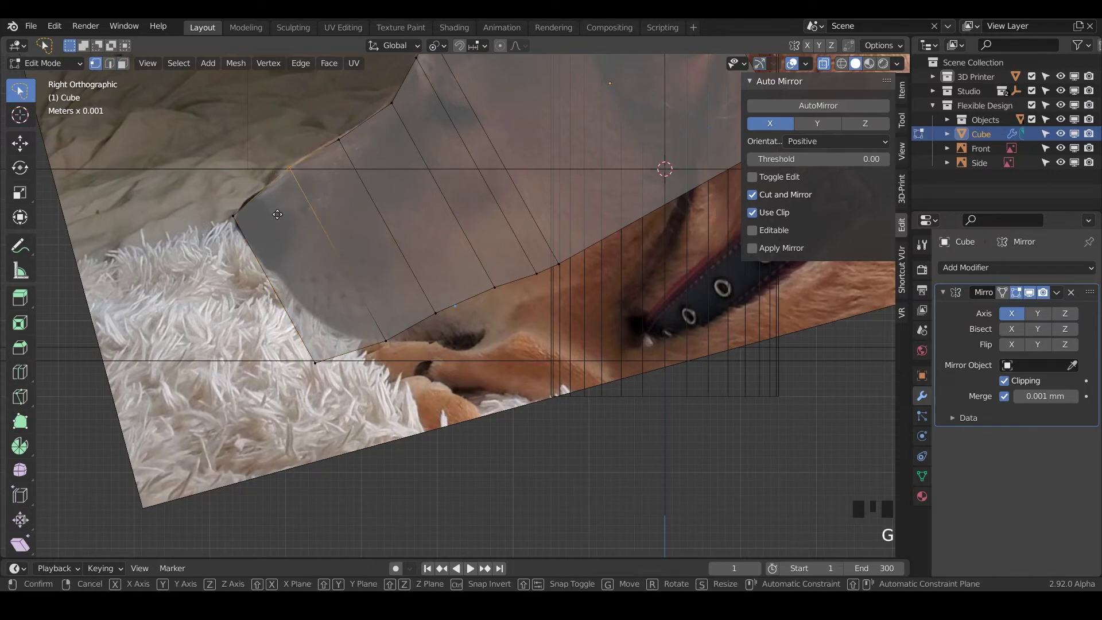
{"action": "left_click", "coordinate": [288, 207]}
{"action": "middle_click_drag", "start_coordinate": [291, 218], "coordinate": [376, 259]}
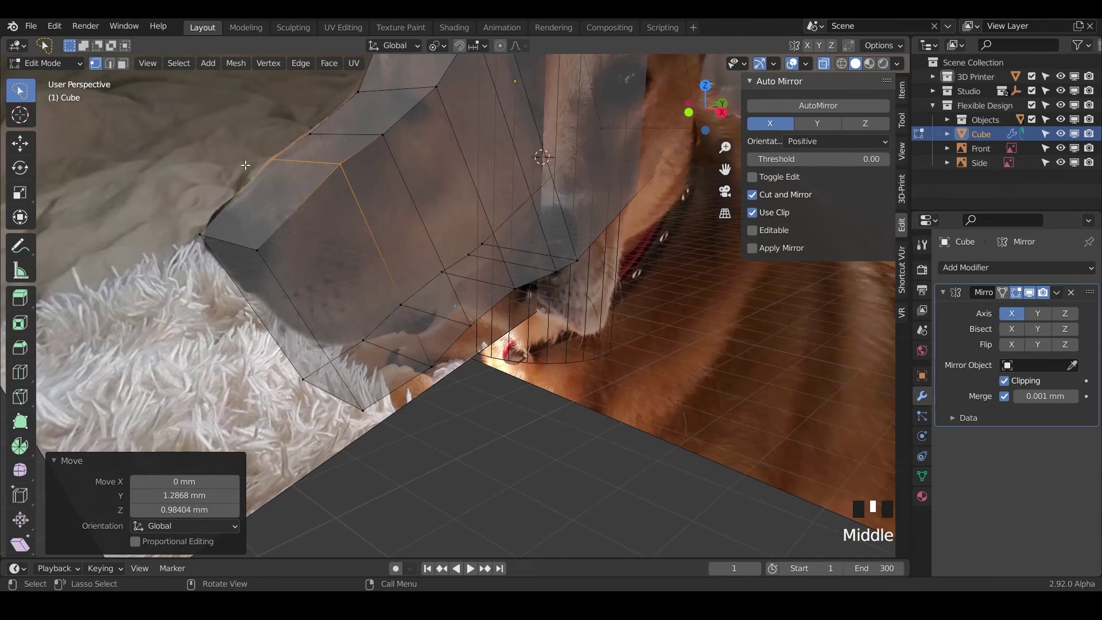
{"action": "middle_click_drag", "start_coordinate": [358, 203], "coordinate": [332, 268]}
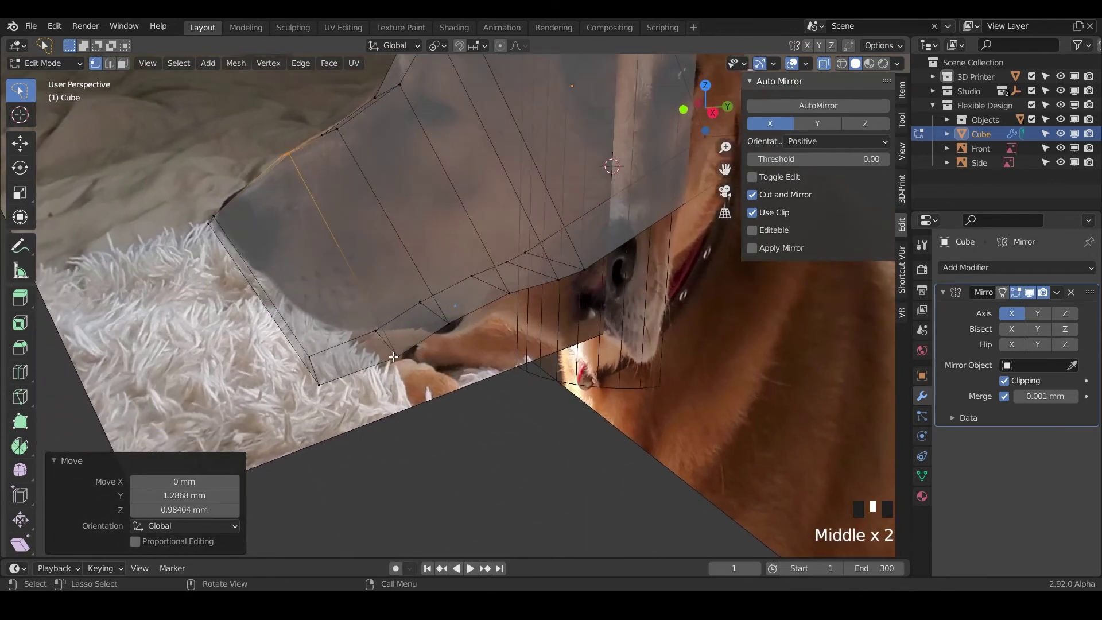
{"action": "key", "text": "KP_3"}
{"action": "left_click", "coordinate": [361, 333]}
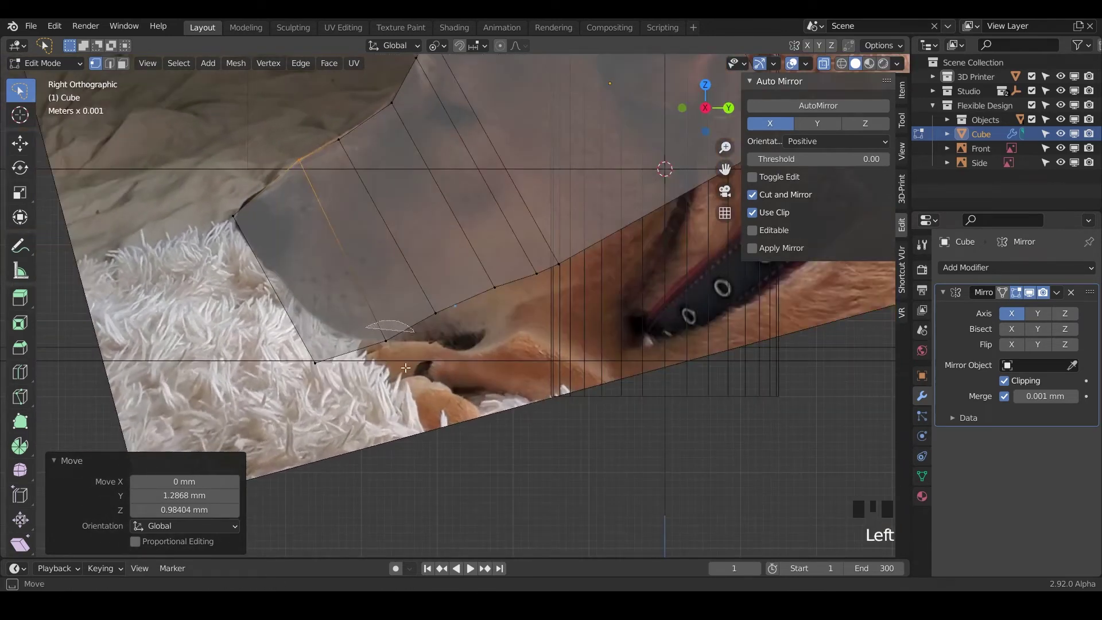
{"action": "key", "text": "g"}
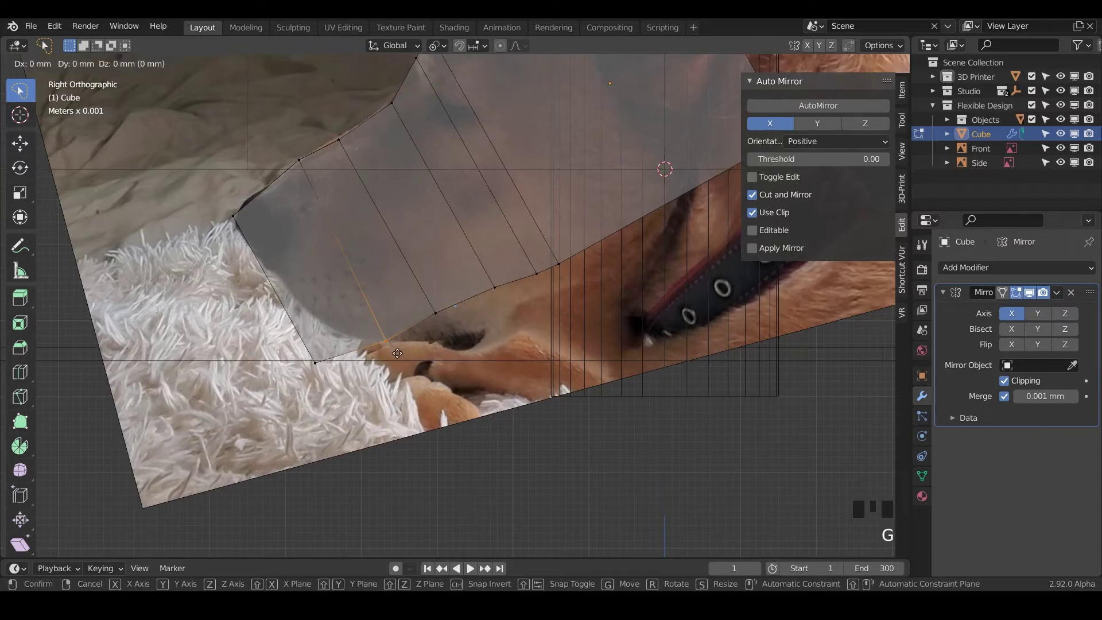
{"action": "left_click", "coordinate": [350, 371]}
Move a jaw-line vertex, the snout's front corner and a lower jaw vertex onto the muzzle outline
{"action": "left_click", "coordinate": [351, 376]}
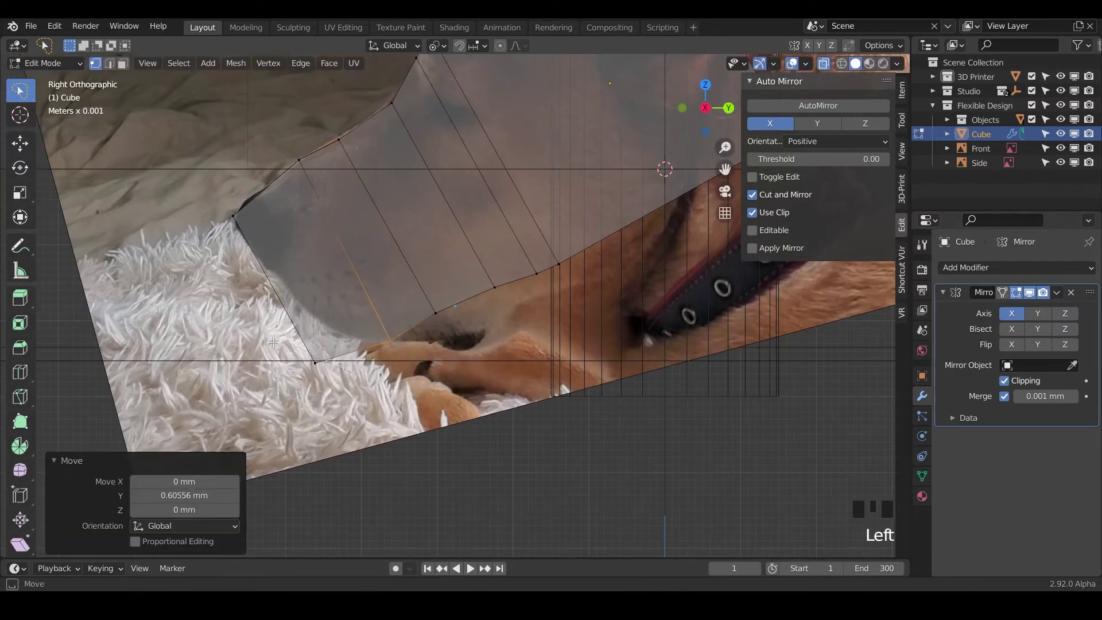
{"action": "key", "text": "g"}
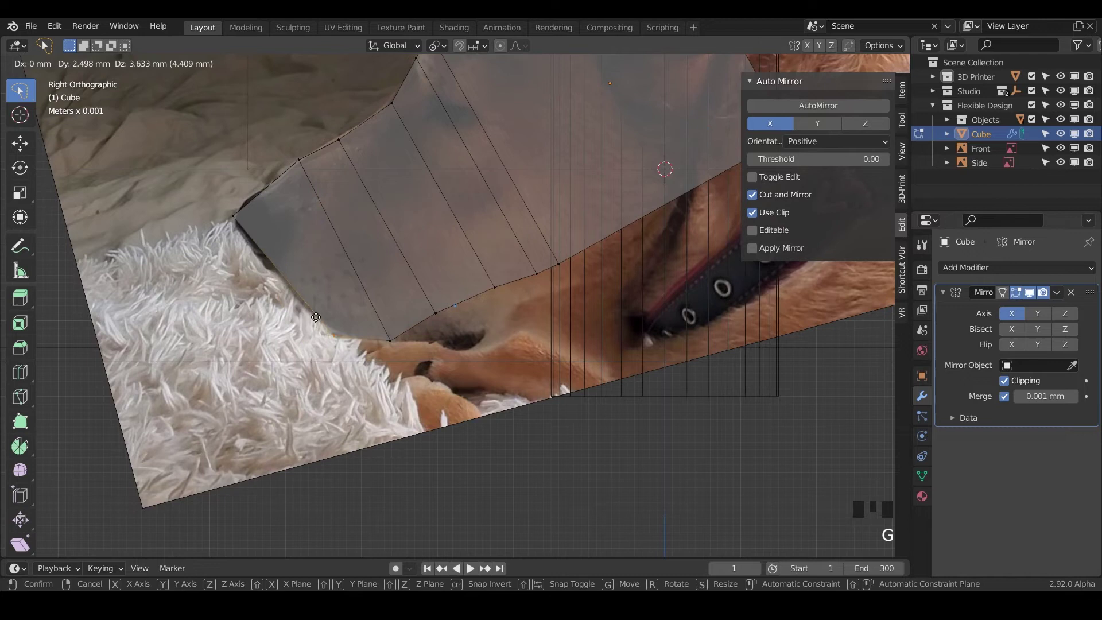
{"action": "left_click", "coordinate": [280, 289]}
{"action": "left_click", "coordinate": [231, 213]}
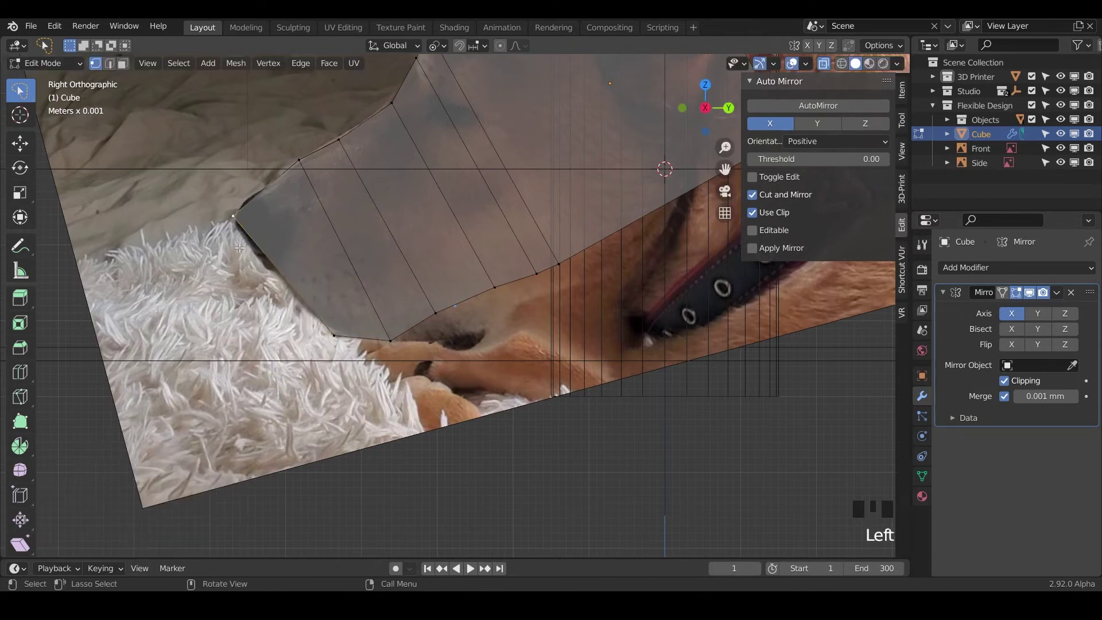
{"action": "left_click", "coordinate": [231, 212]}
{"action": "key", "text": "g"}
{"action": "key", "text": "Escape"}
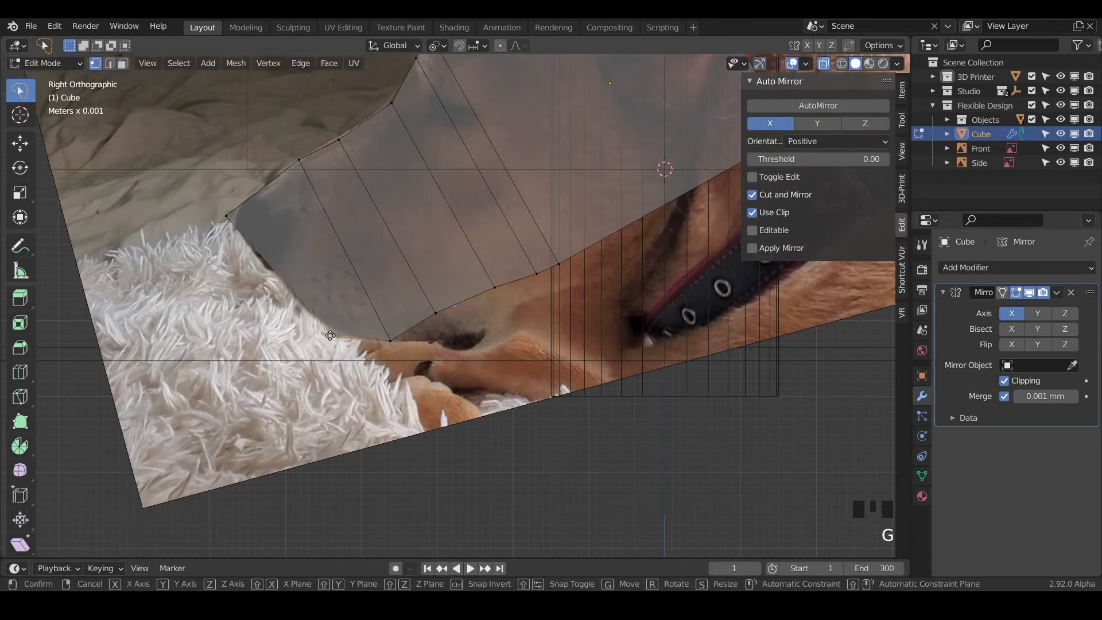
{"action": "left_click", "coordinate": [335, 339]}
{"action": "key", "text": "g"}
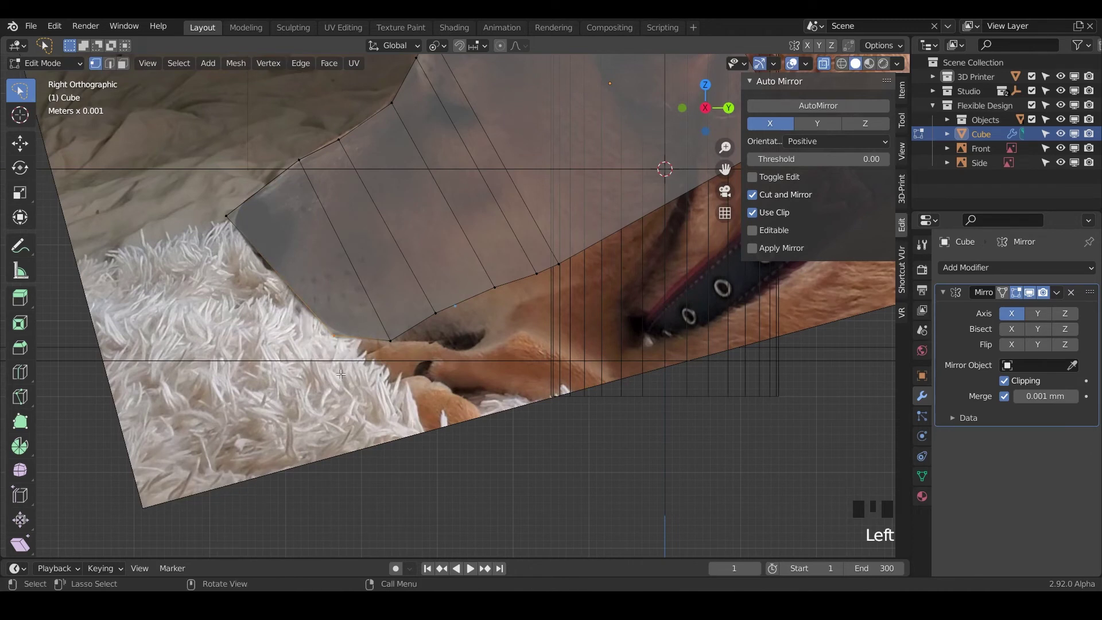
{"action": "left_click", "coordinate": [453, 361]}
{"action": "key", "text": "g"}
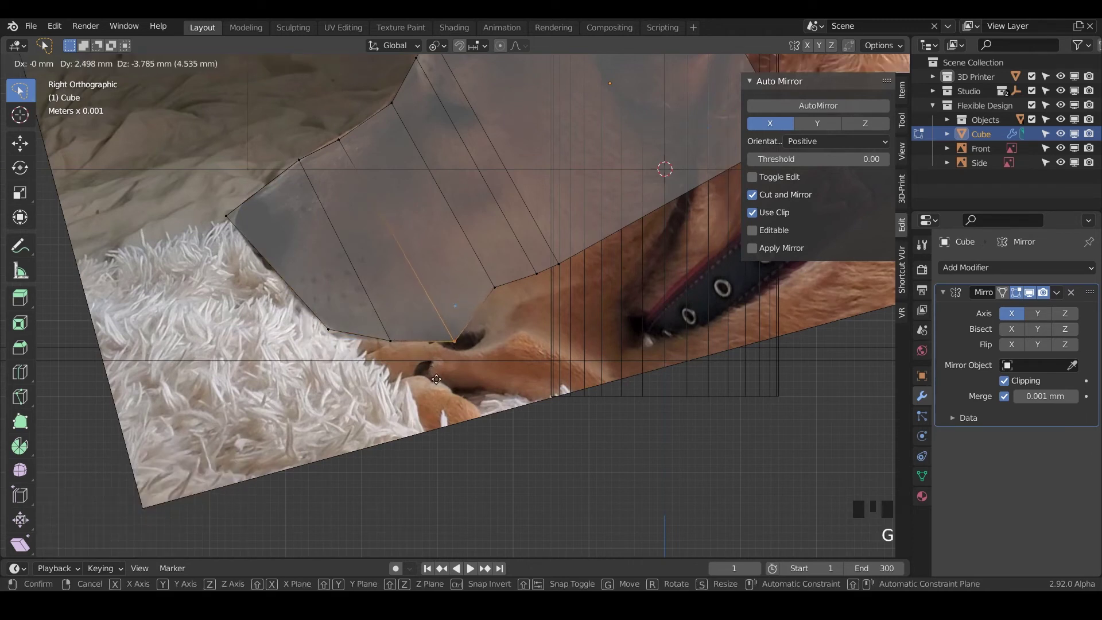
{"action": "left_click", "coordinate": [476, 309]}
Pull the next jaw vertices down so the jaw's back follows the chin outline
{"action": "left_click", "coordinate": [479, 283]}
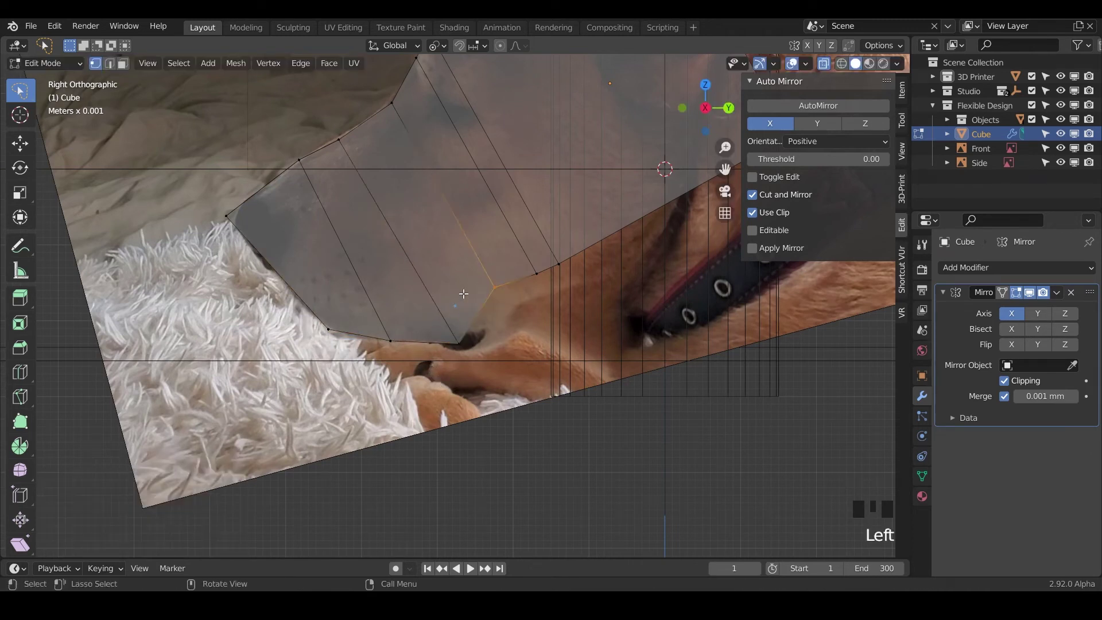
{"action": "key", "text": "g"}
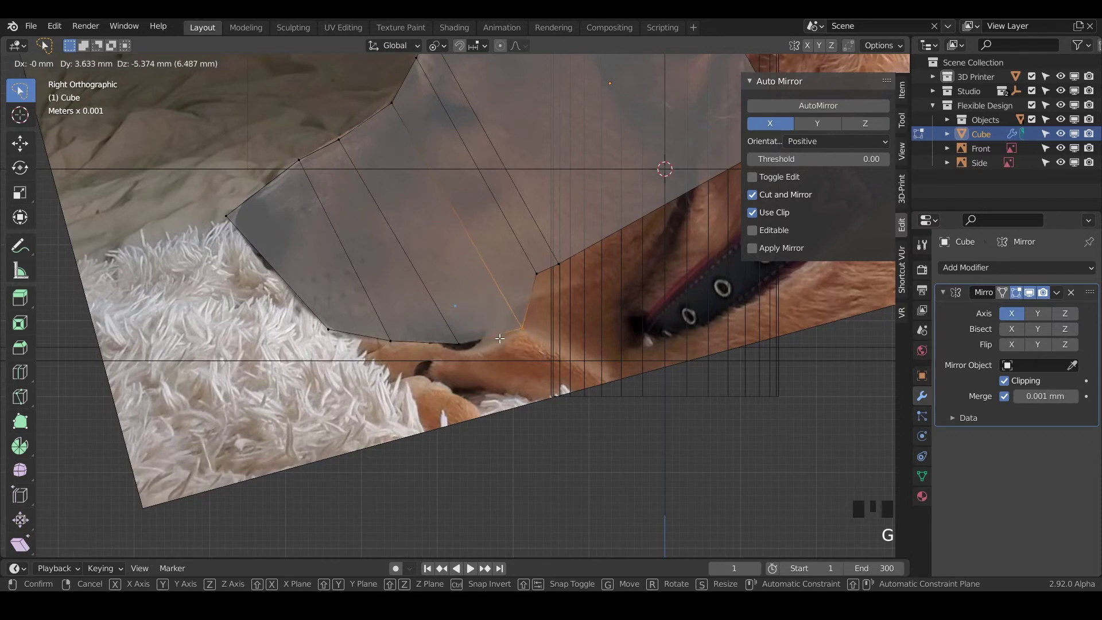
{"action": "left_click", "coordinate": [499, 339]}
{"action": "left_click", "coordinate": [526, 260]}
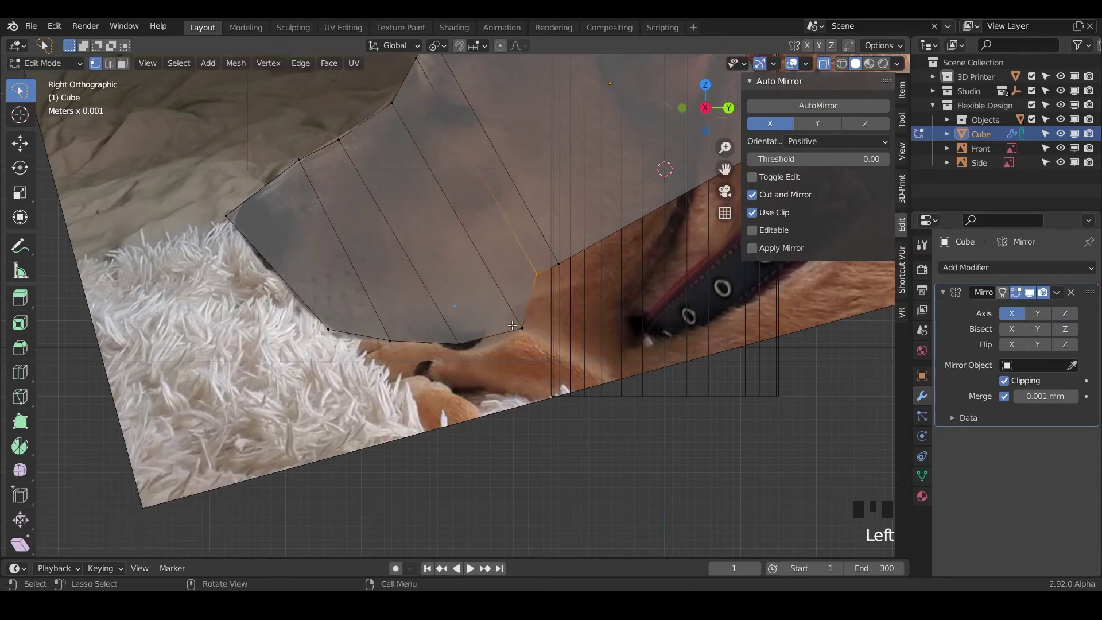
{"action": "key", "text": "g"}
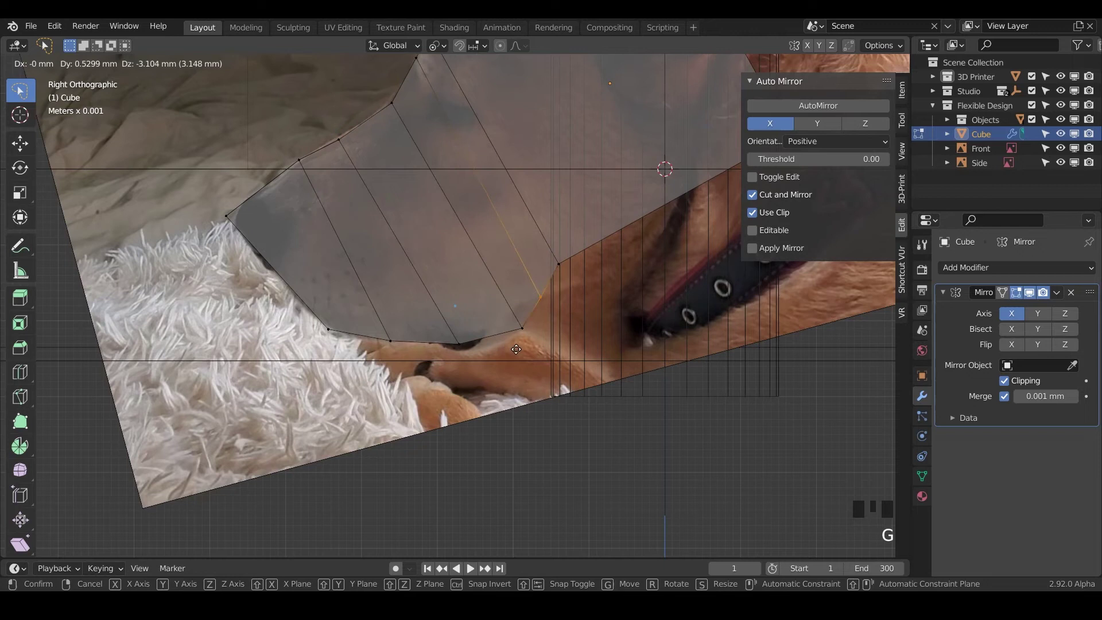
{"action": "left_click", "coordinate": [511, 352]}
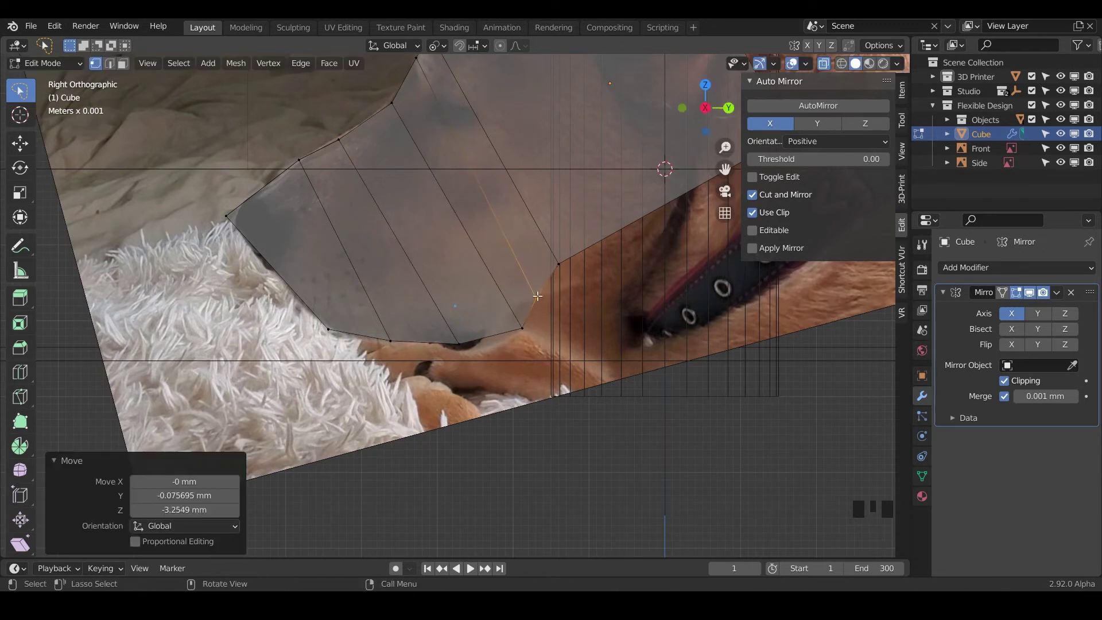
{"action": "left_click", "coordinate": [558, 264]}
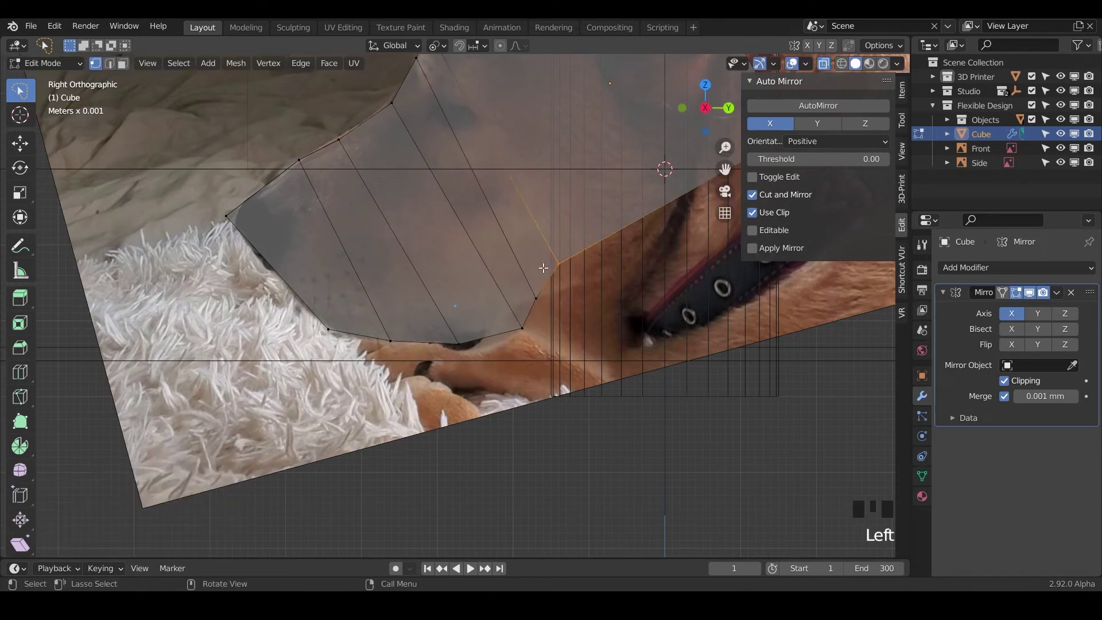
Place the rear snout vertex and slide an edge along the mesh to refine it
{"action": "key", "text": "g"}
{"action": "left_click", "coordinate": [594, 268]}
{"action": "middle_click_drag", "start_coordinate": [594, 268], "coordinate": [501, 378], "text": "shift"}
{"action": "key", "text": "g"}
{"action": "key", "text": "g"}
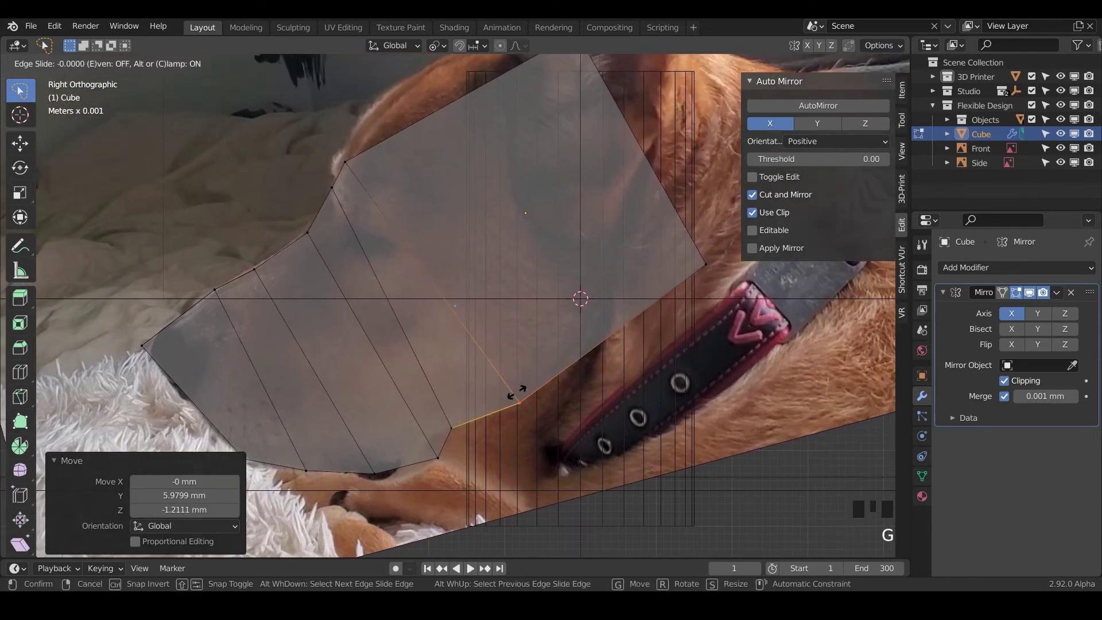
{"action": "left_click", "coordinate": [451, 422]}
Add an edge loop across the rear of the mesh, enlarge it and lift it to the head outline
{"action": "middle_click_drag", "start_coordinate": [371, 148], "coordinate": [361, 206], "text": "shift"}
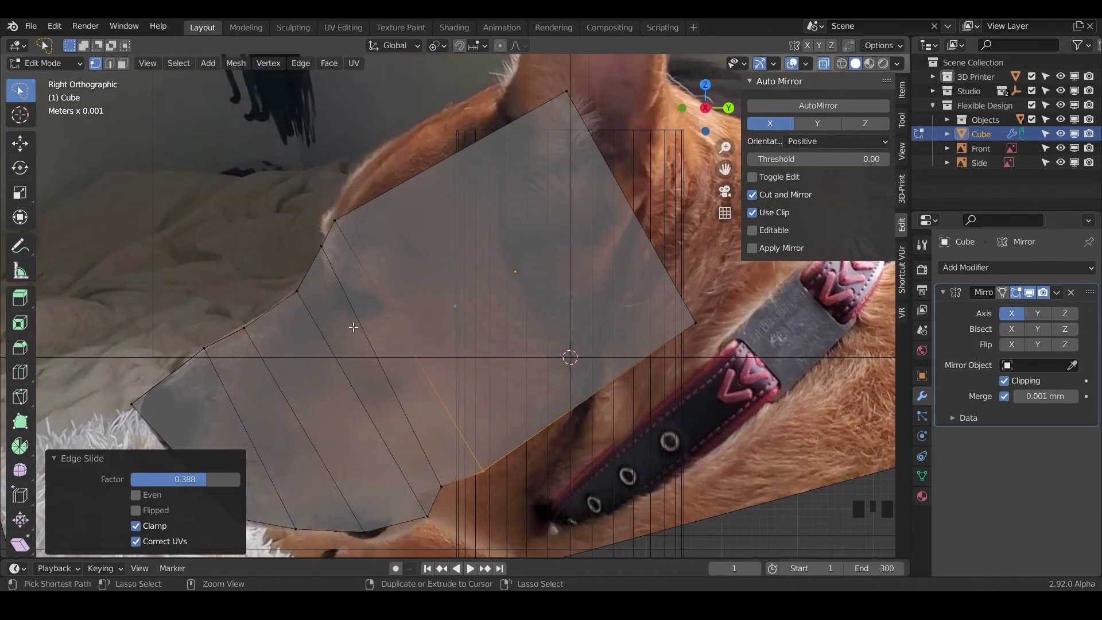
{"action": "key", "text": "ctrl+r"}
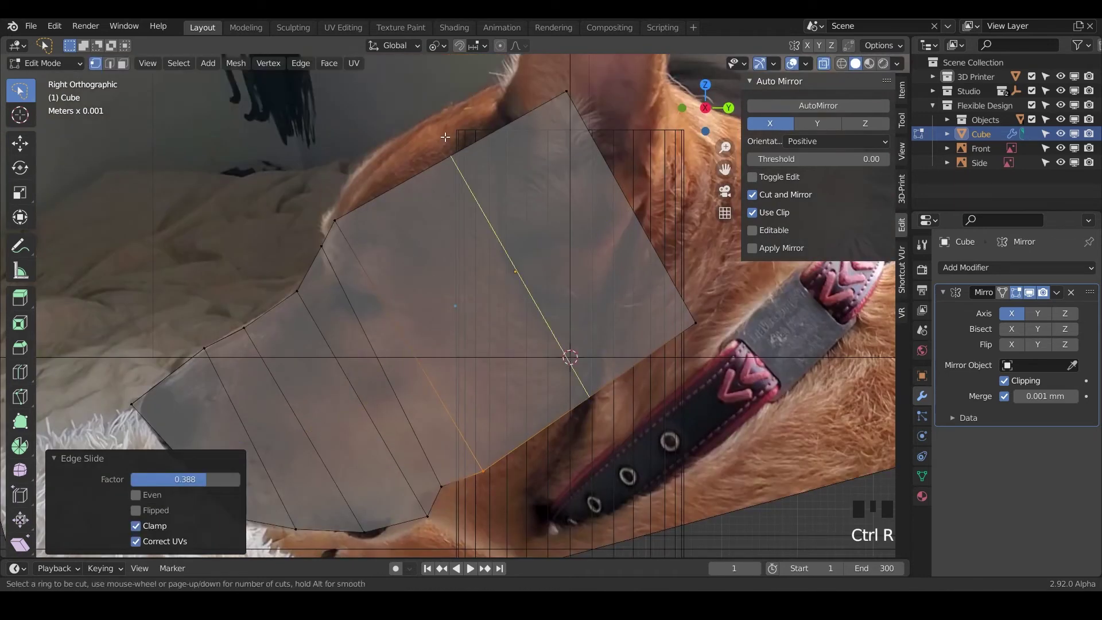
{"action": "left_click", "coordinate": [465, 178]}
{"action": "left_click", "coordinate": [438, 247]}
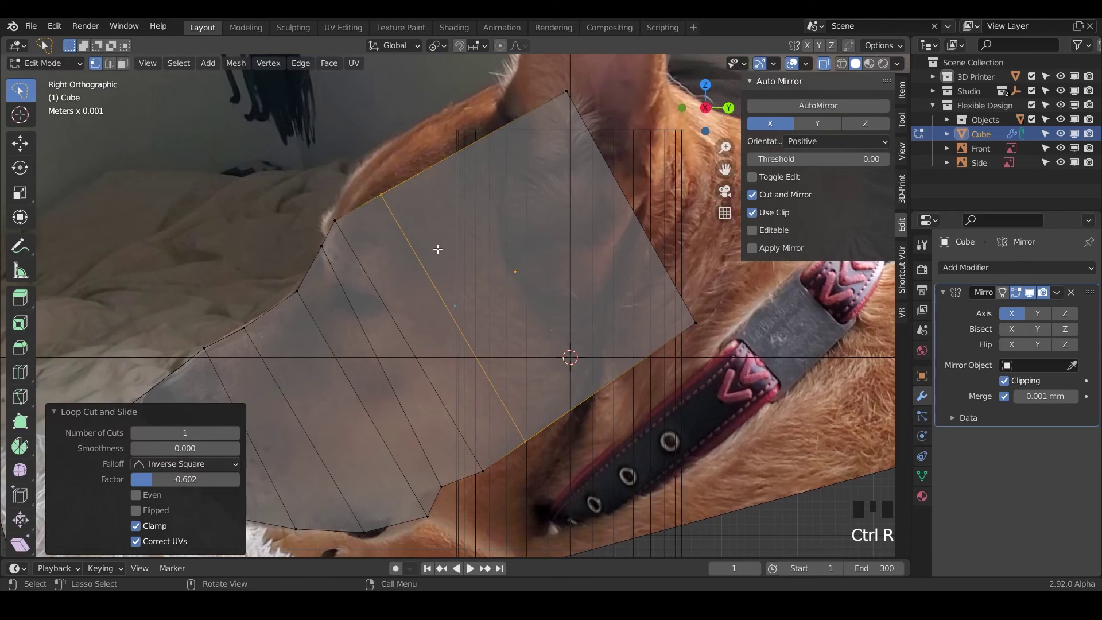
{"action": "key", "text": "s"}
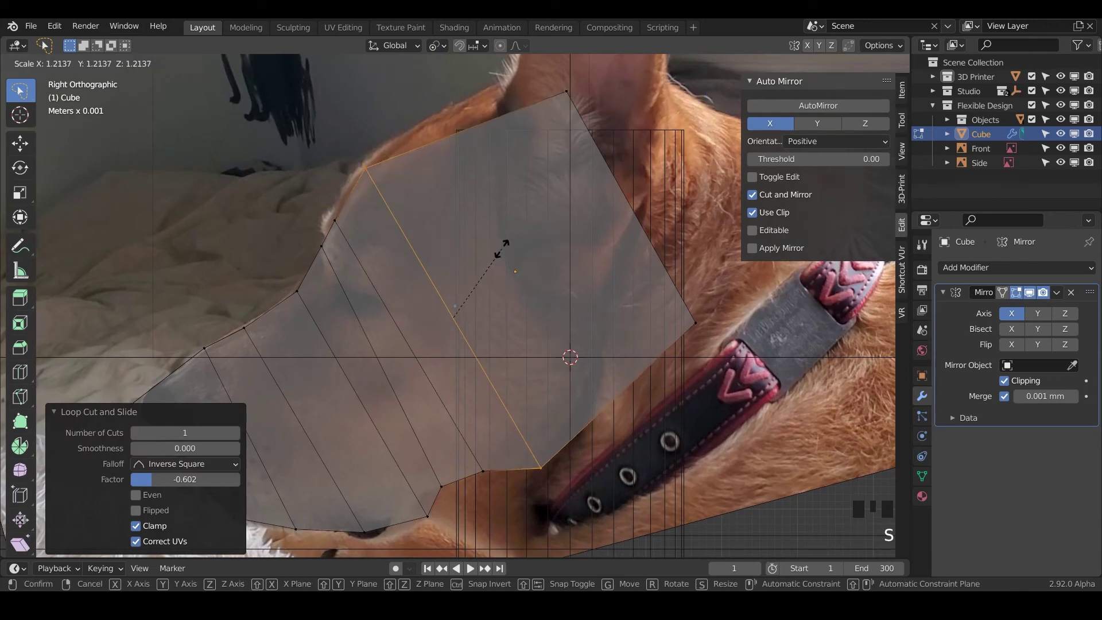
{"action": "left_click", "coordinate": [498, 248]}
{"action": "key", "text": "g"}
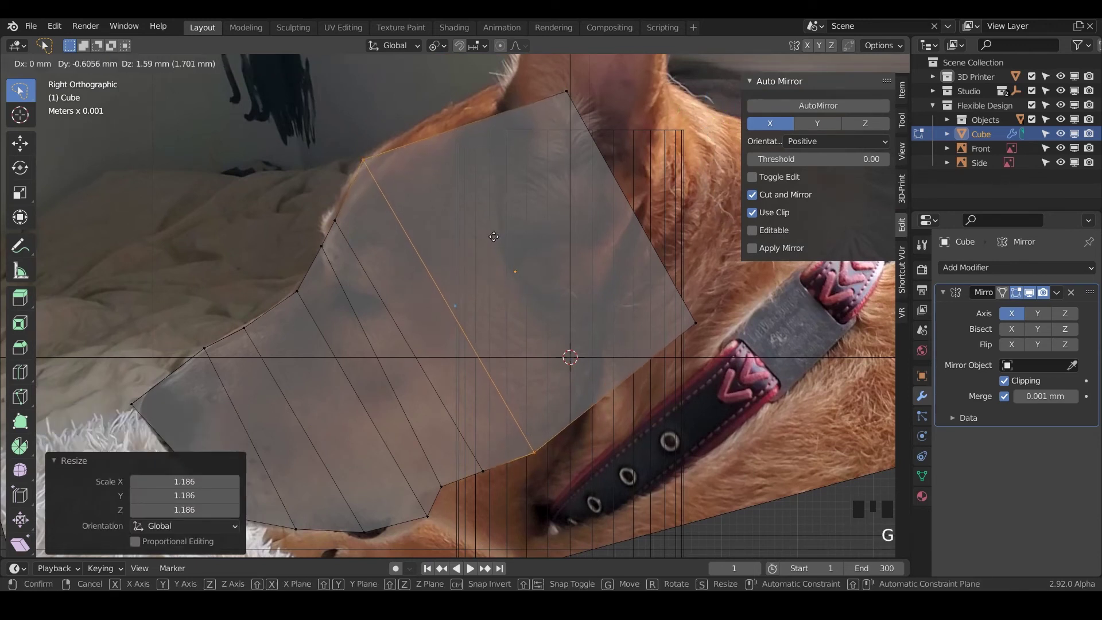
{"action": "left_click", "coordinate": [386, 171]}
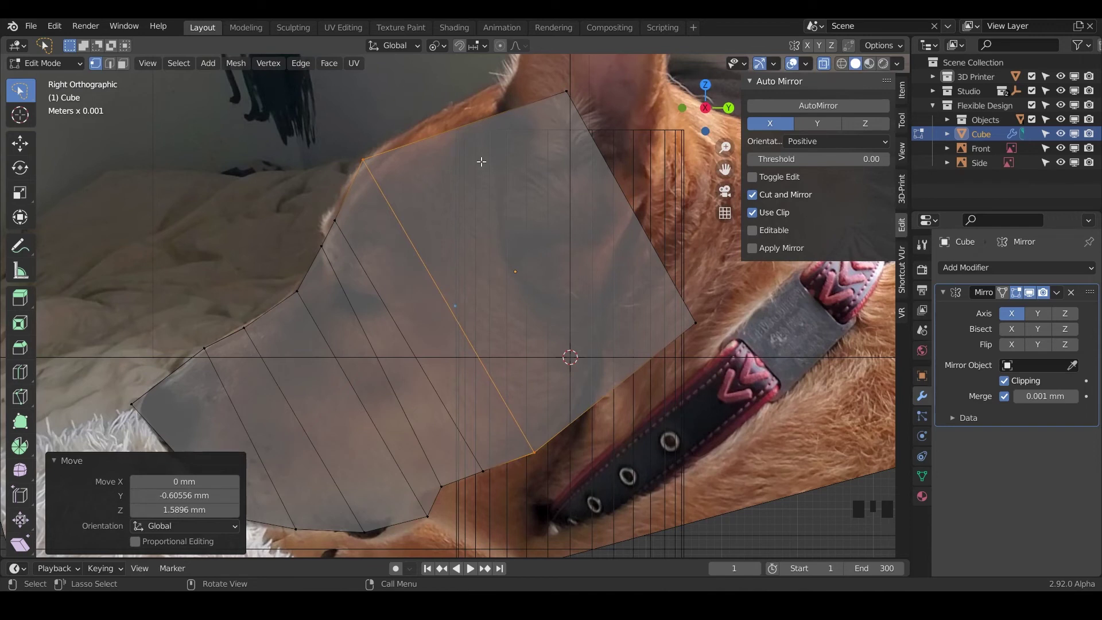
Add a second edge loop near the back, slightly enlarge it and reposition it
{"action": "key", "text": "ctrl+r"}
{"action": "left_click", "coordinate": [480, 162]}
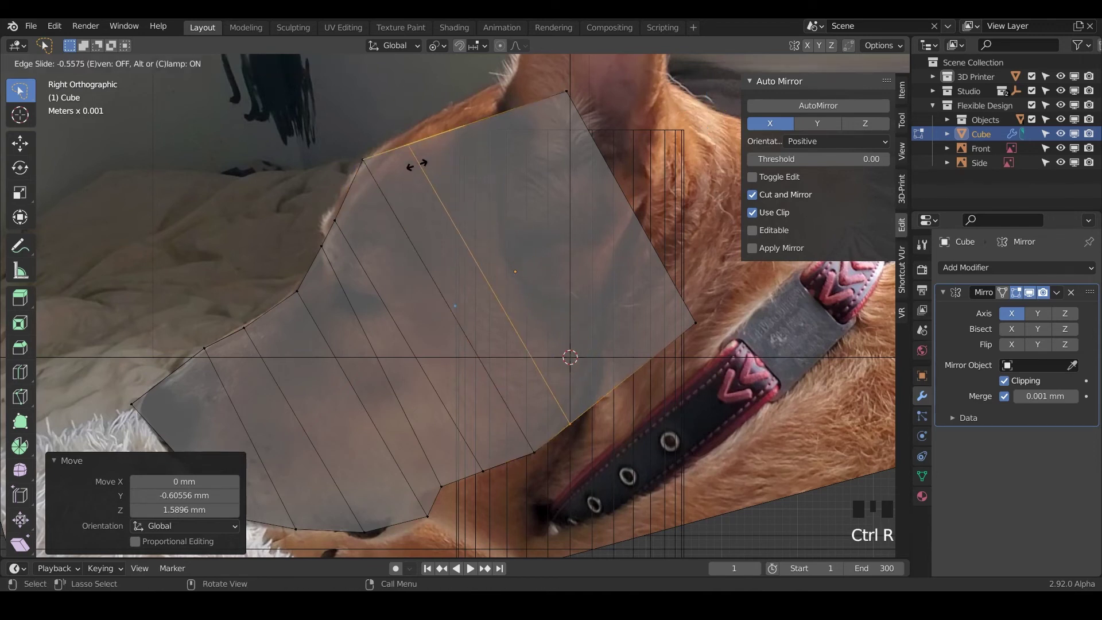
{"action": "left_click", "coordinate": [423, 165]}
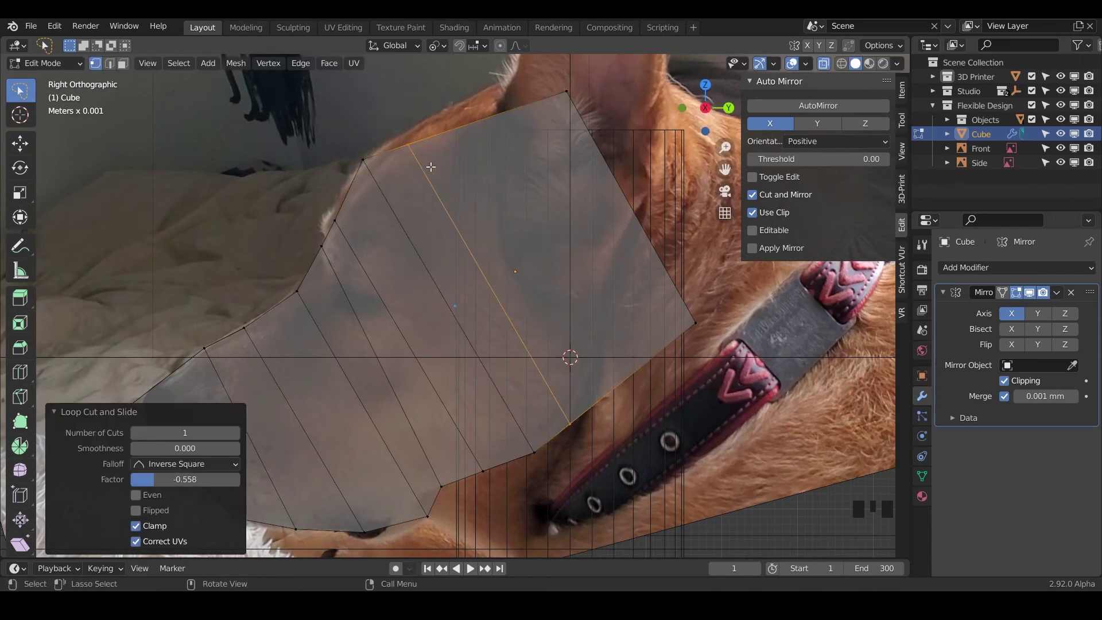
{"action": "key", "text": "s"}
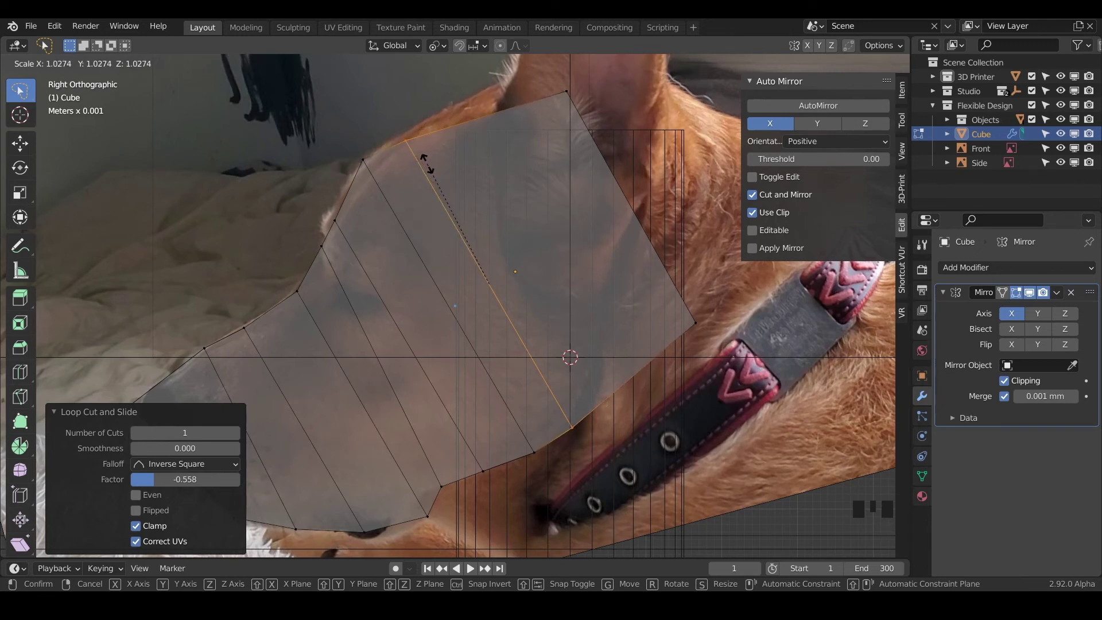
{"action": "left_click", "coordinate": [428, 166]}
{"action": "key", "text": "g"}
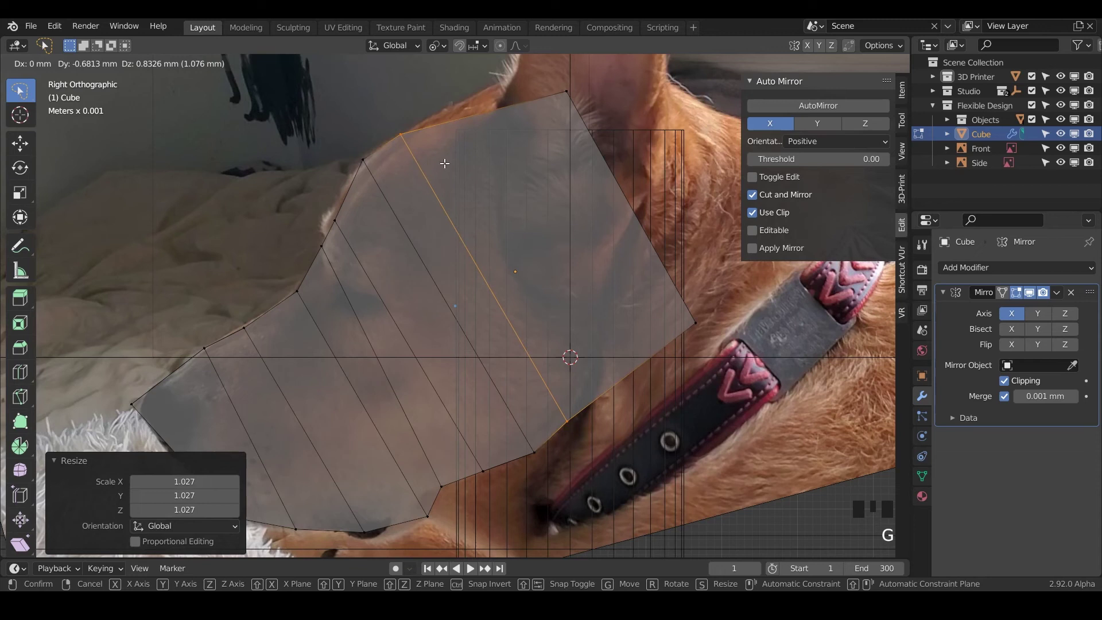
{"action": "left_click", "coordinate": [450, 163]}
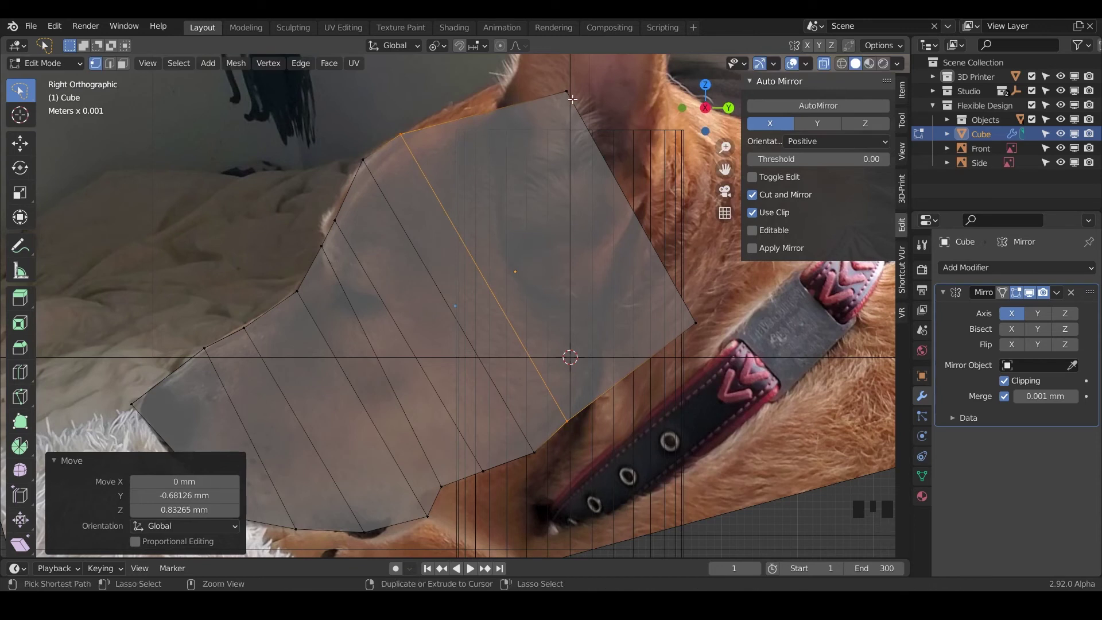
Move the mesh's rear outer edge -13.247 mm on Y and -1.3625 mm on Z onto the outline
{"action": "left_click", "coordinate": [552, 90]}
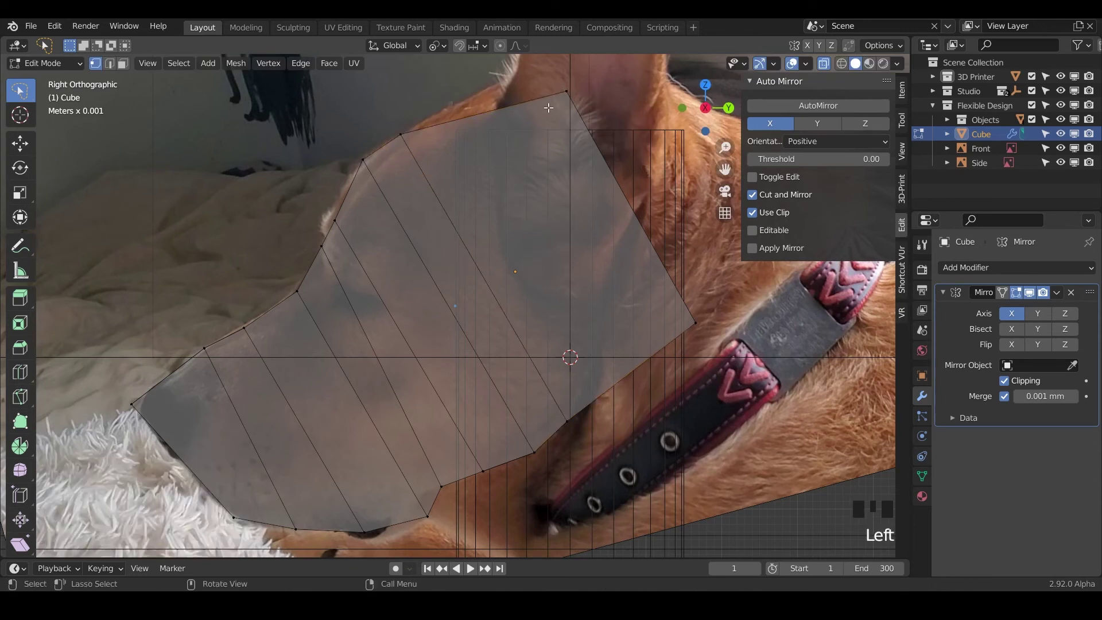
{"action": "left_click", "coordinate": [600, 147]}
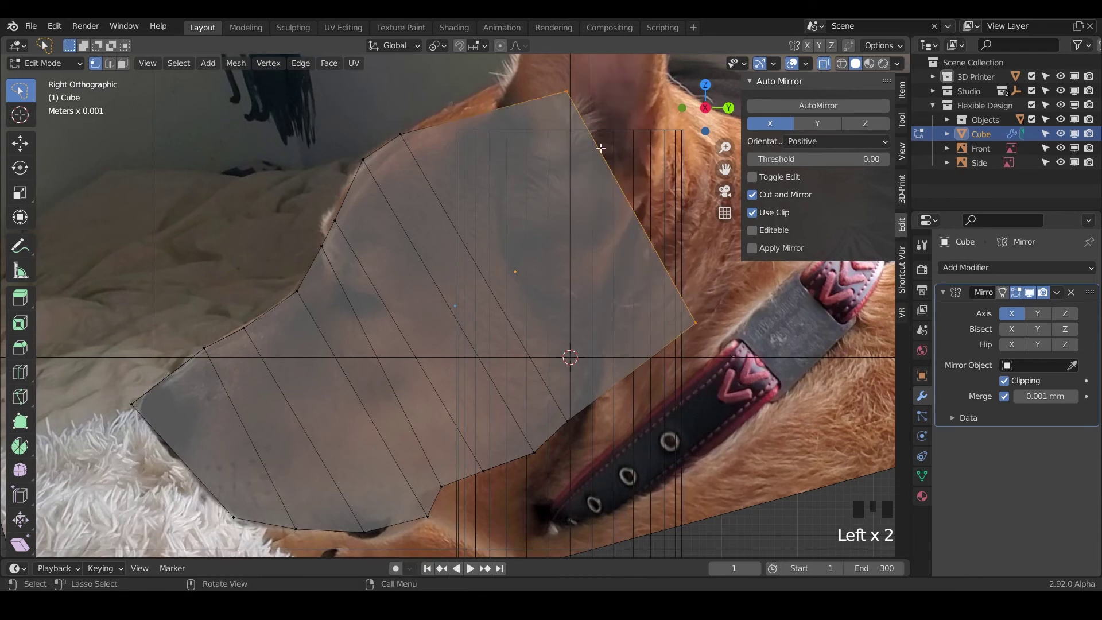
{"action": "key", "text": "g"}
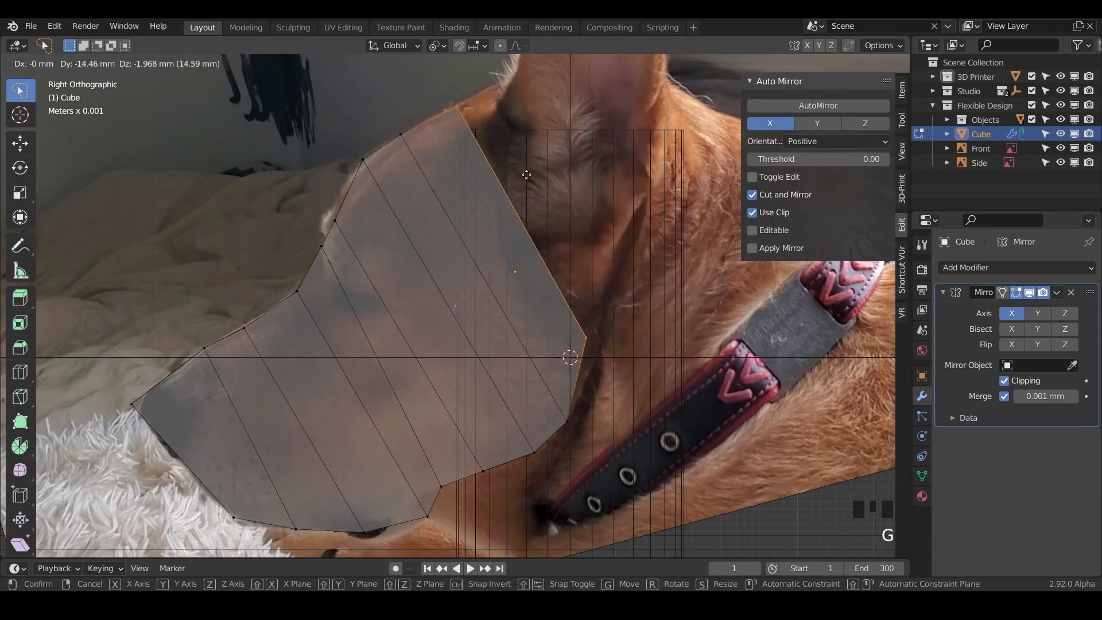
{"action": "left_click", "coordinate": [528, 168]}
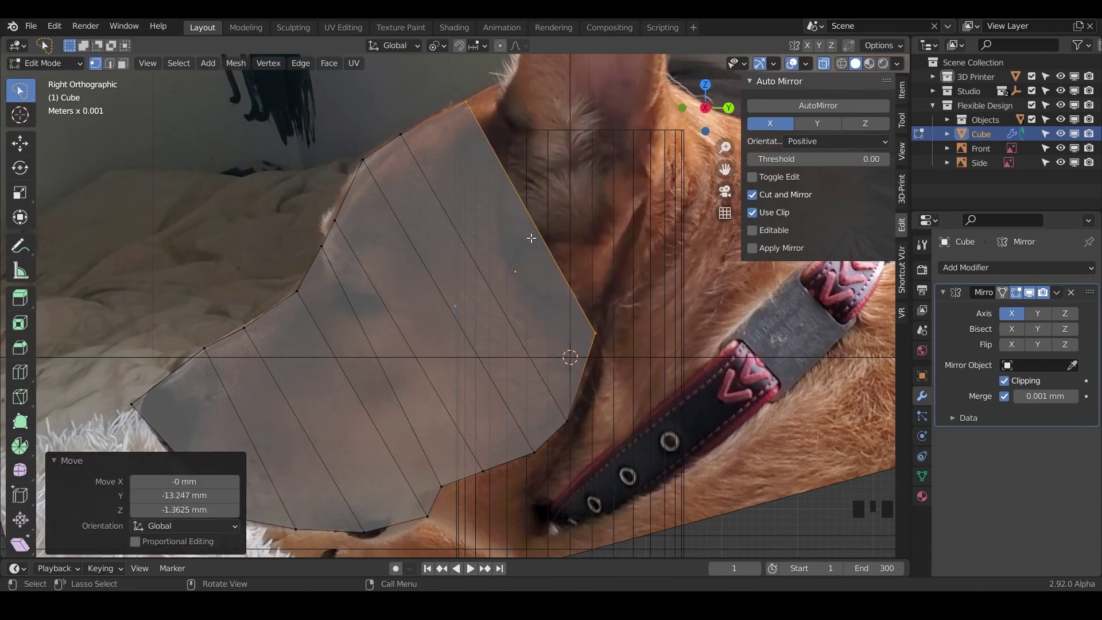
Extrude the rear edge backward over the head, scale it to 0.795 and fit it to the outline
{"action": "middle_click_drag", "start_coordinate": [530, 238], "coordinate": [433, 334], "text": "shift"}
{"action": "scroll", "coordinate": [539, 241], "scroll_direction": "down", "scroll_amount": 2}
{"action": "key", "text": "e"}
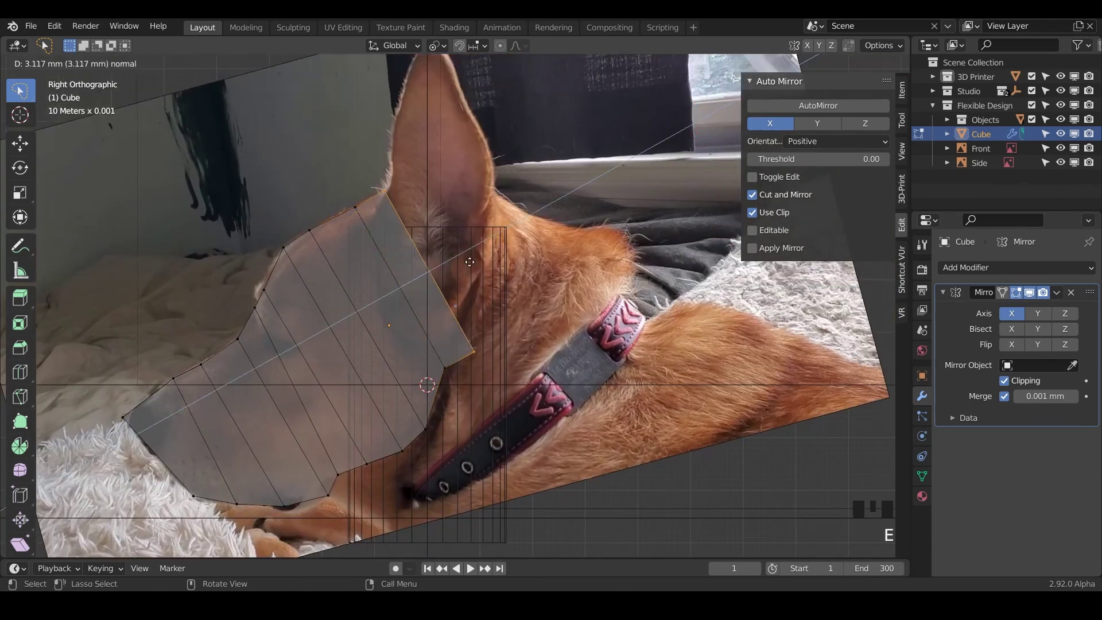
{"action": "left_click", "coordinate": [481, 258]}
{"action": "key", "text": "s"}
{"action": "left_click", "coordinate": [534, 261]}
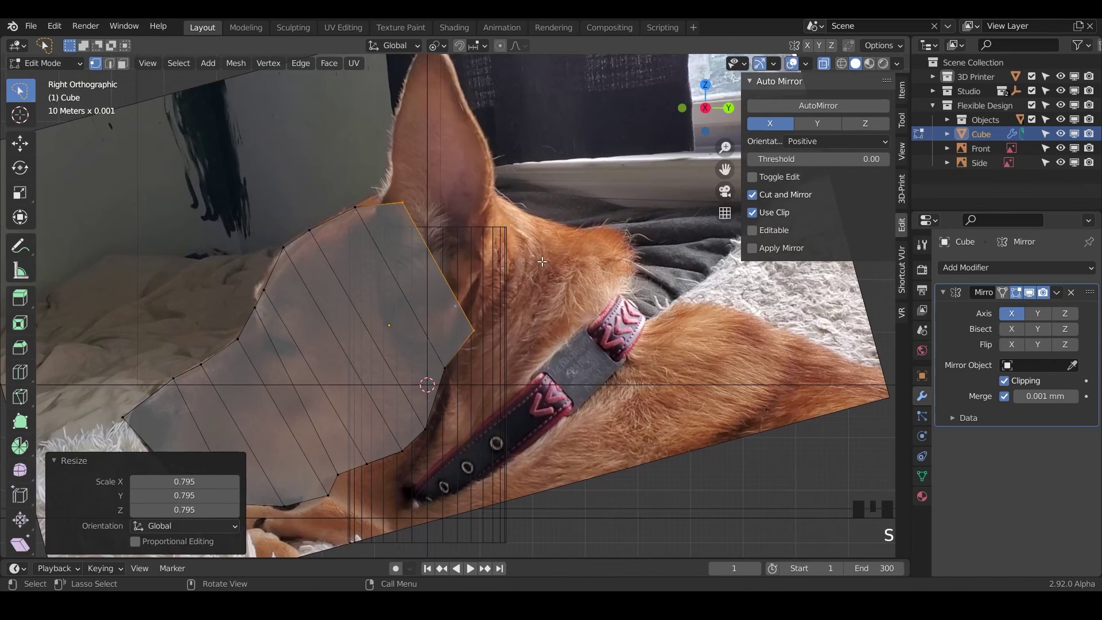
{"action": "key", "text": "g"}
{"action": "left_click", "coordinate": [532, 249]}
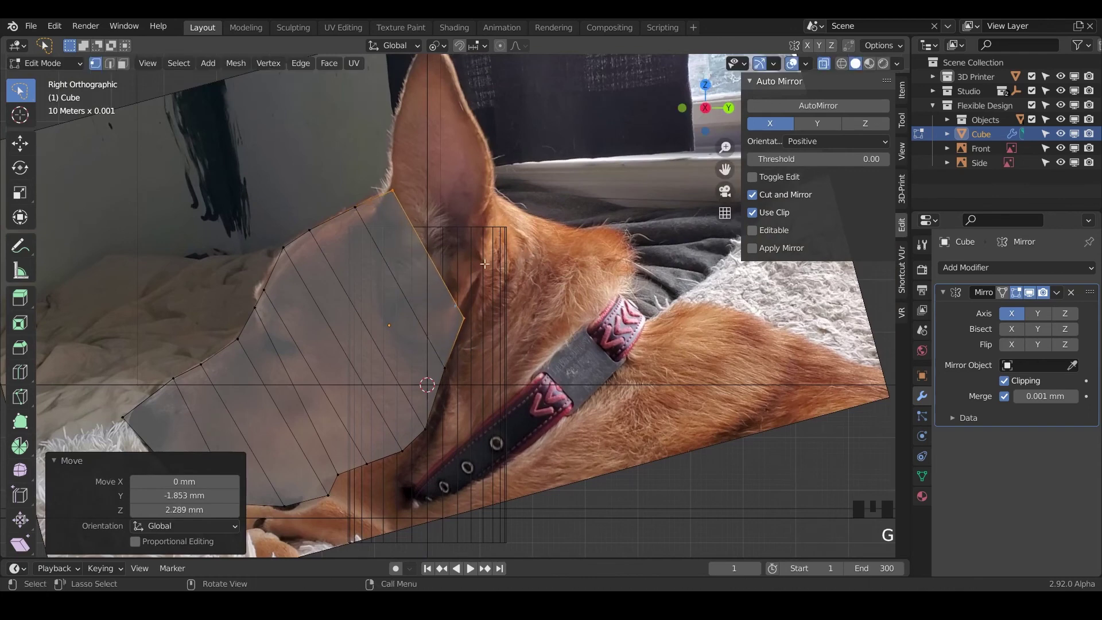
{"action": "key", "text": "g"}
{"action": "left_click", "coordinate": [454, 291]}
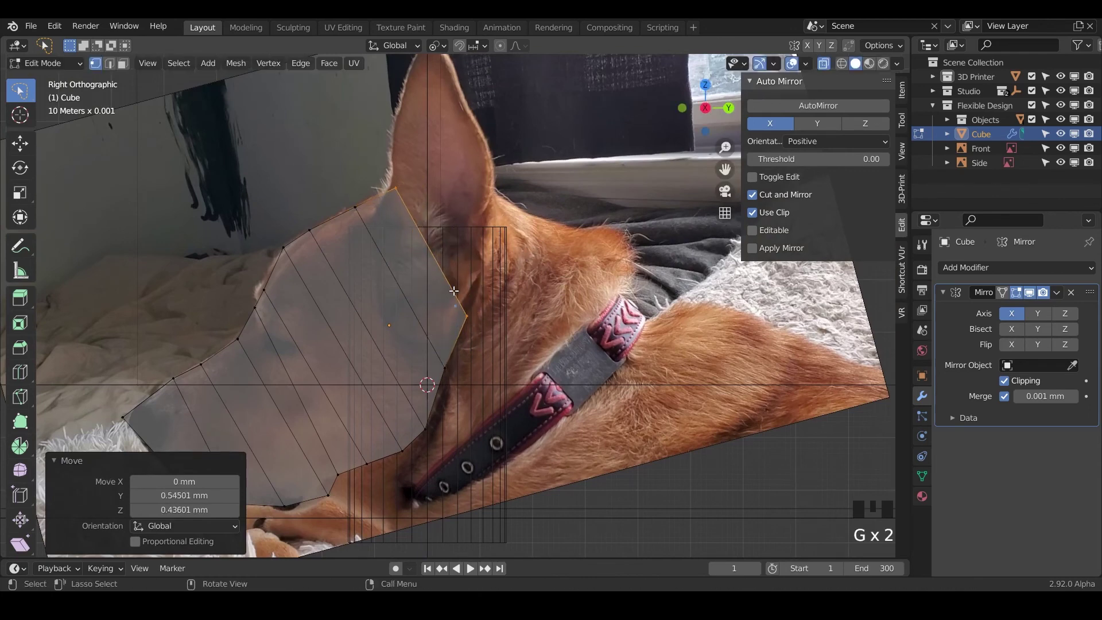
Extrude a second section over the skull, scaled to 0.616 and positioned on the outline
{"action": "key", "text": "e"}
{"action": "left_click", "coordinate": [503, 255]}
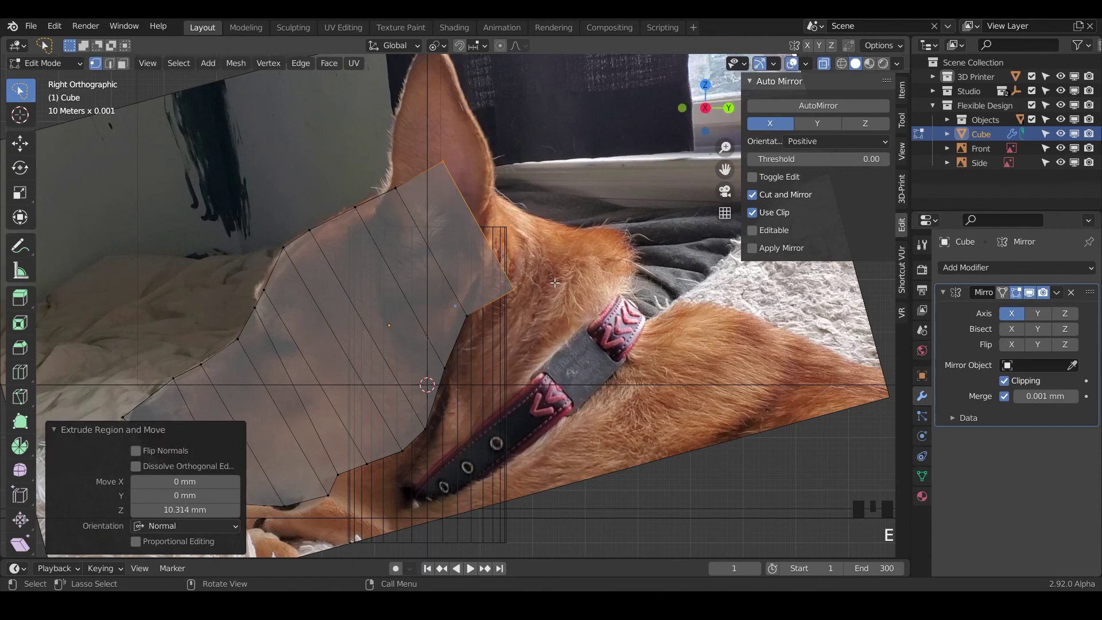
{"action": "key", "text": "s"}
{"action": "left_click", "coordinate": [526, 259]}
{"action": "key", "text": "g"}
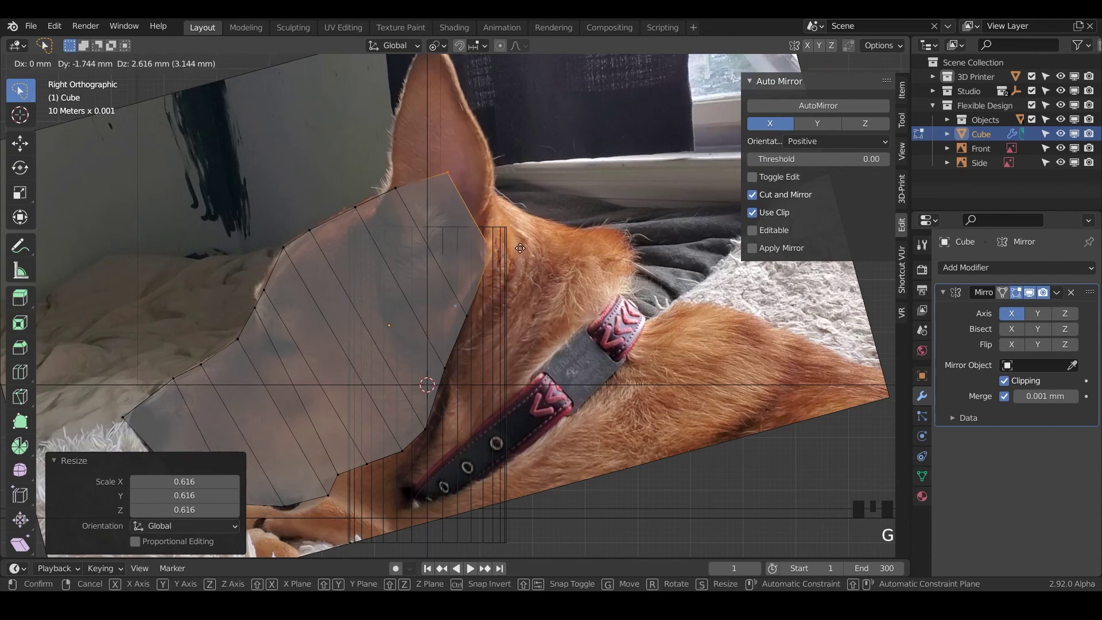
{"action": "left_click", "coordinate": [521, 262]}
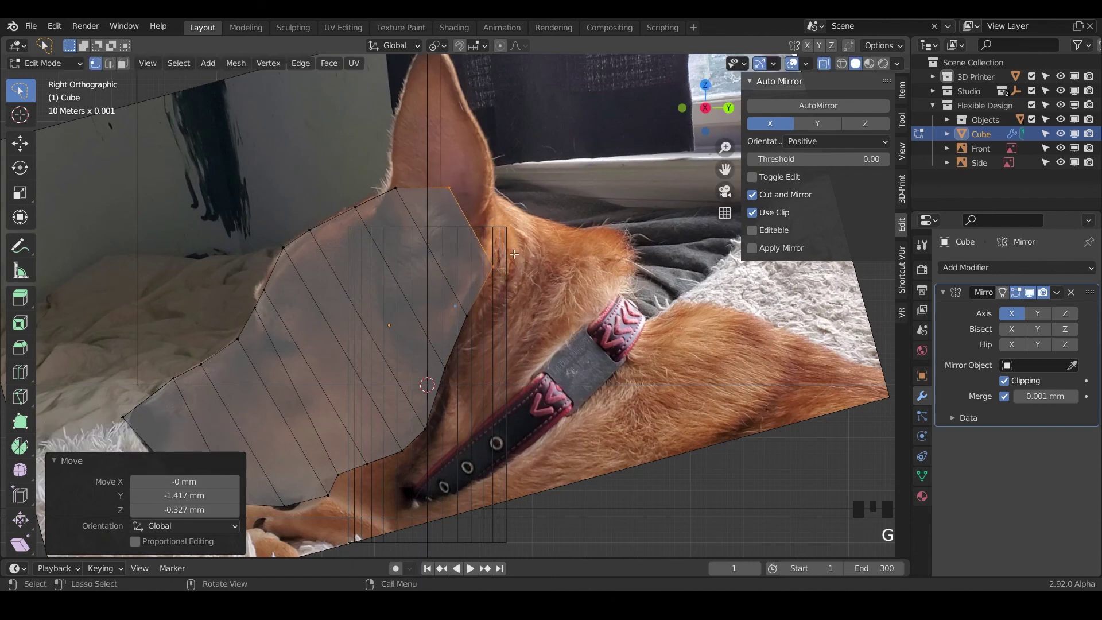
Extrude a third section toward the ear and scale its edge to 0.457
{"action": "key", "text": "e"}
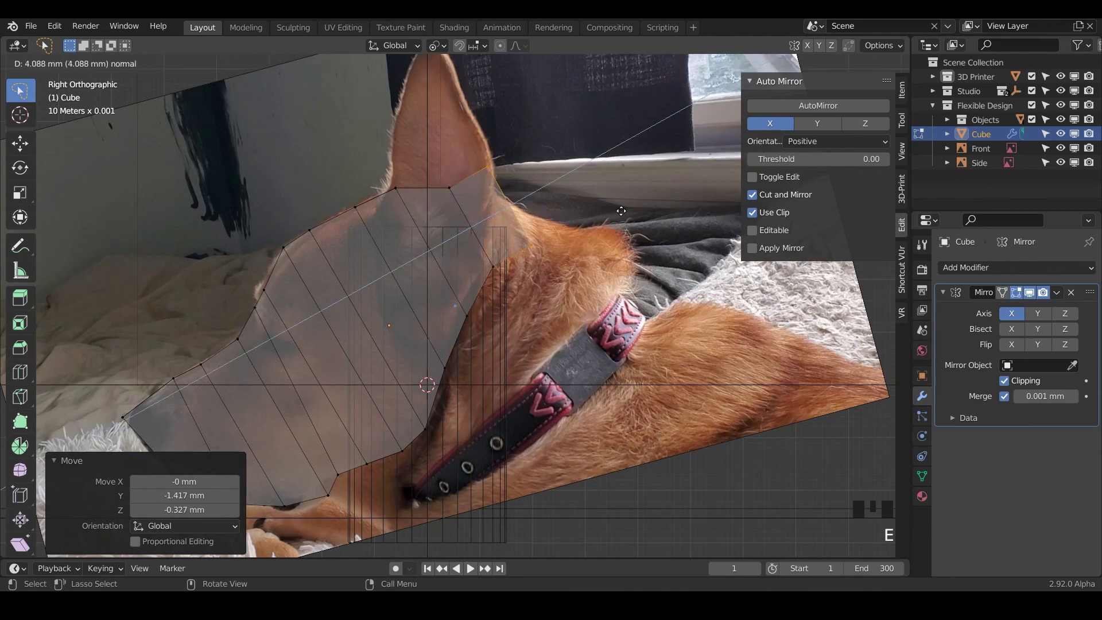
{"action": "left_click", "coordinate": [632, 223]}
{"action": "key", "text": "s"}
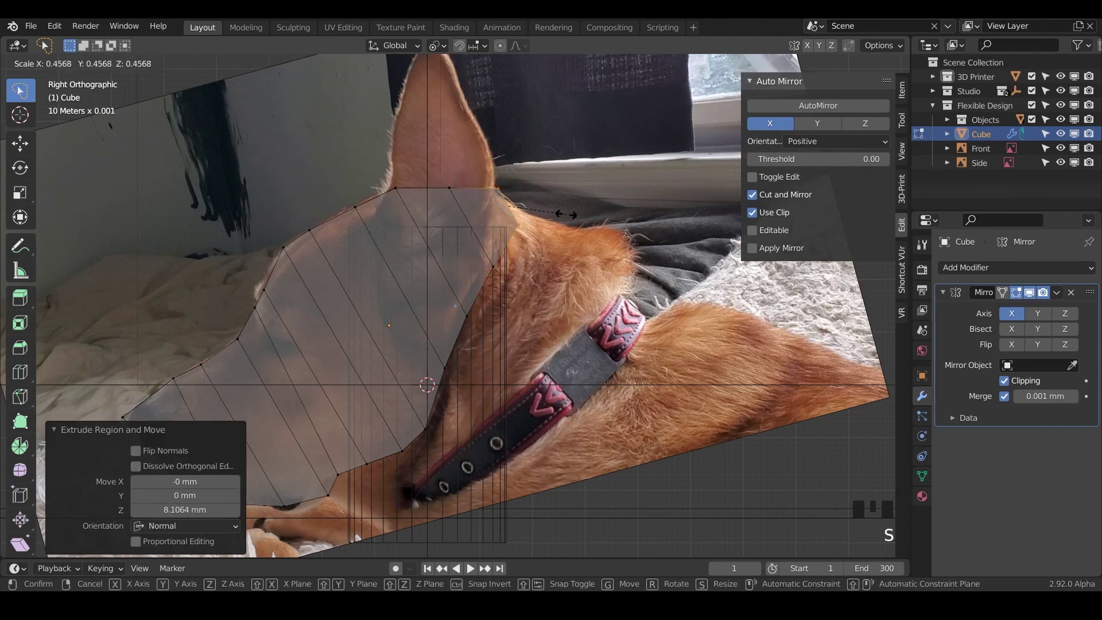
{"action": "left_click", "coordinate": [565, 214]}
{"action": "key", "text": "g"}
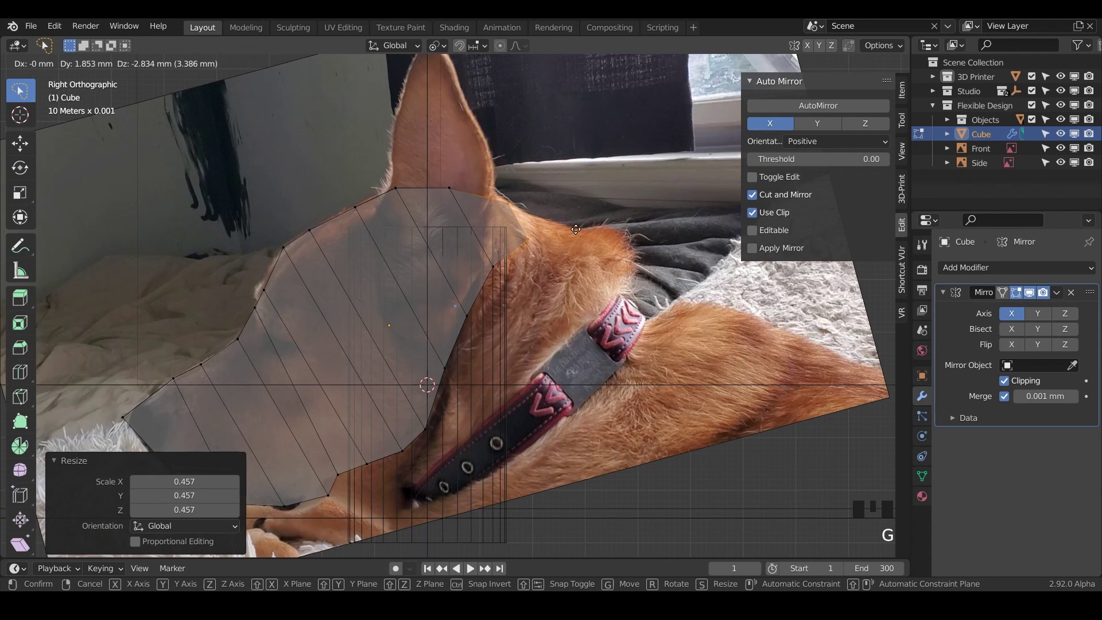
{"action": "left_click", "coordinate": [573, 228]}
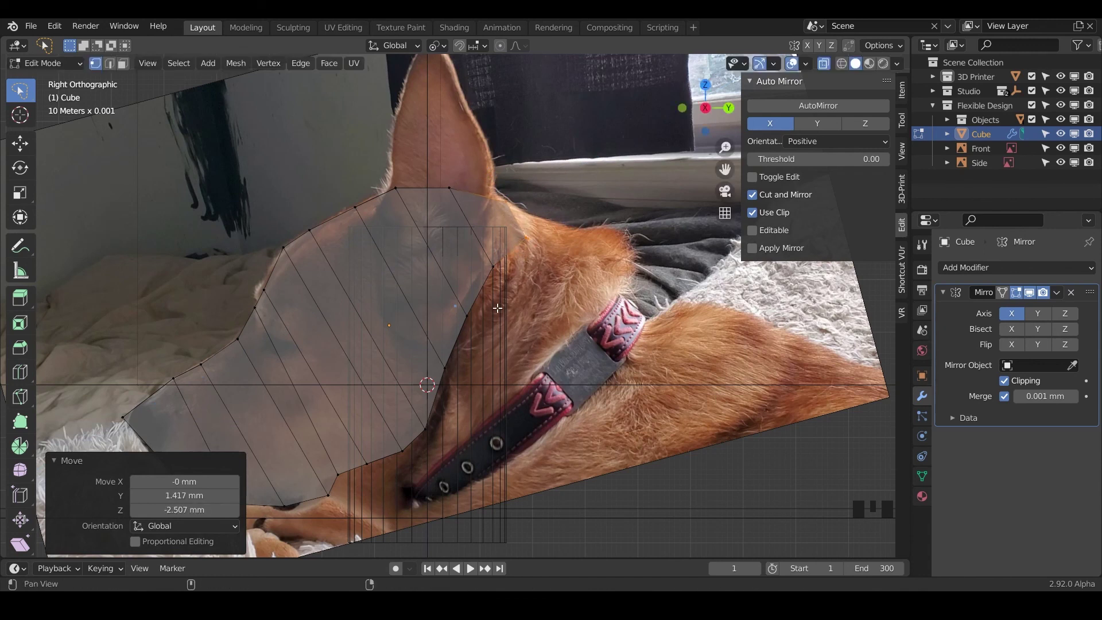
{"action": "middle_click_drag", "start_coordinate": [530, 268], "coordinate": [548, 222], "text": "shift"}
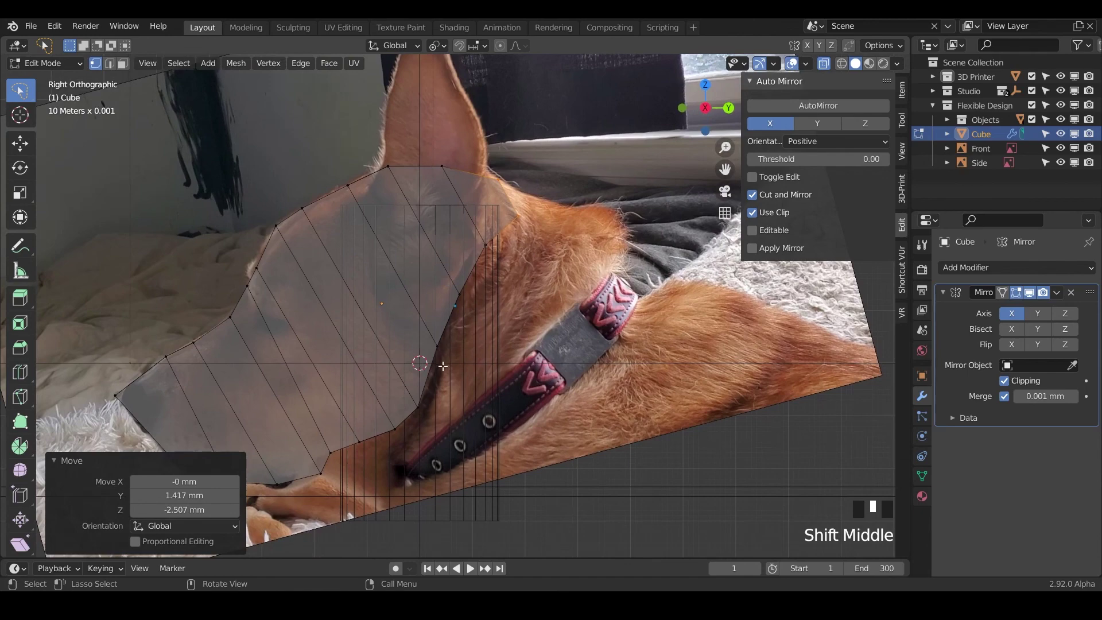
{"action": "key", "text": "KP_3"}
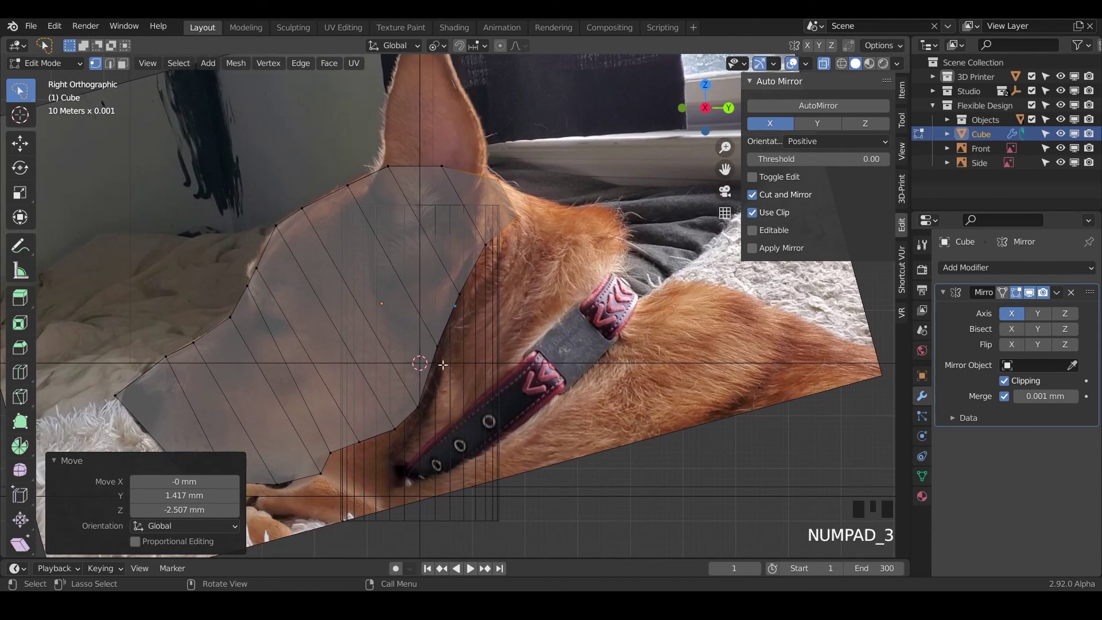